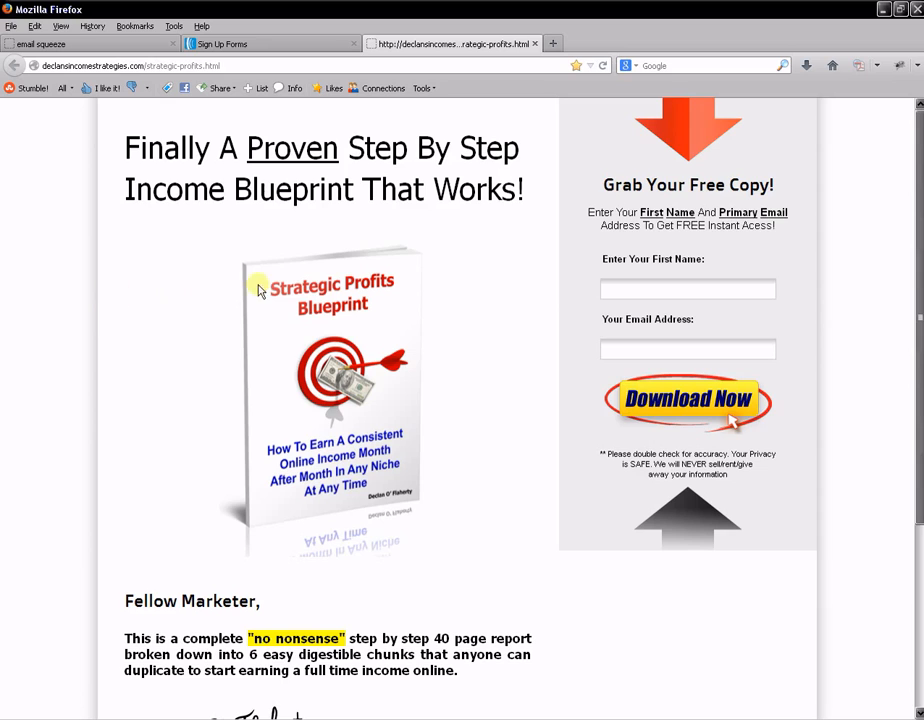
Close the strategic-profits page and review the email squeeze page from its headline down to the continue link
click(535, 44)
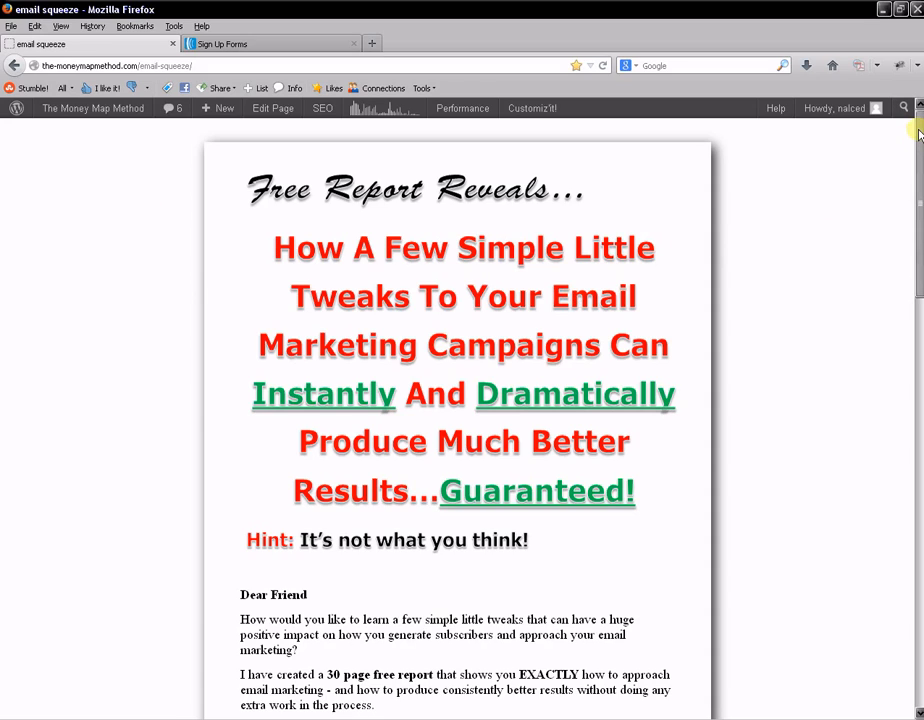
drag(919, 133, 900, 316)
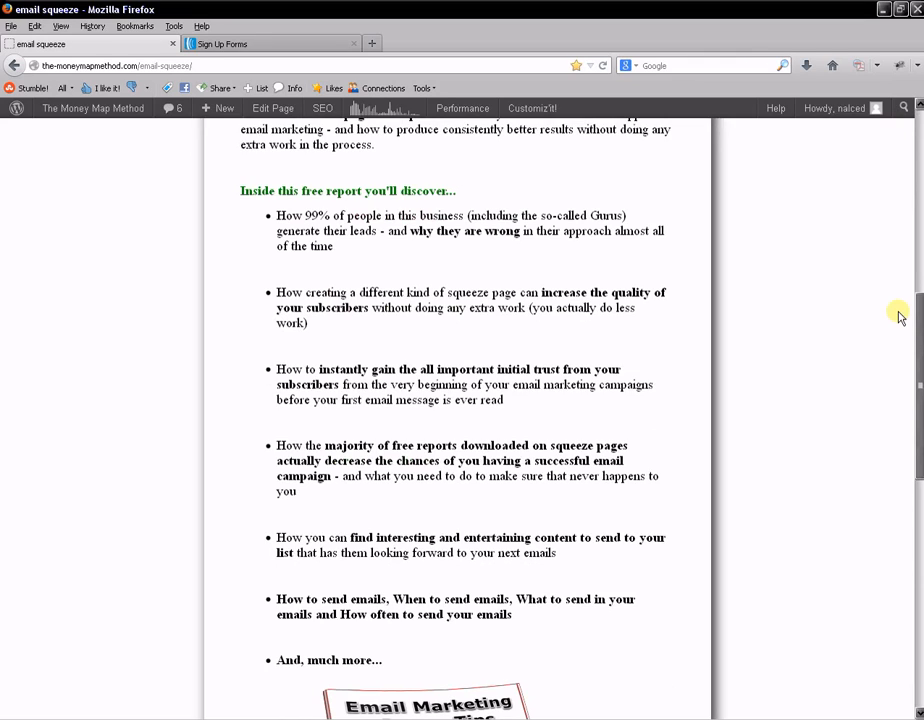
drag(900, 316, 905, 430)
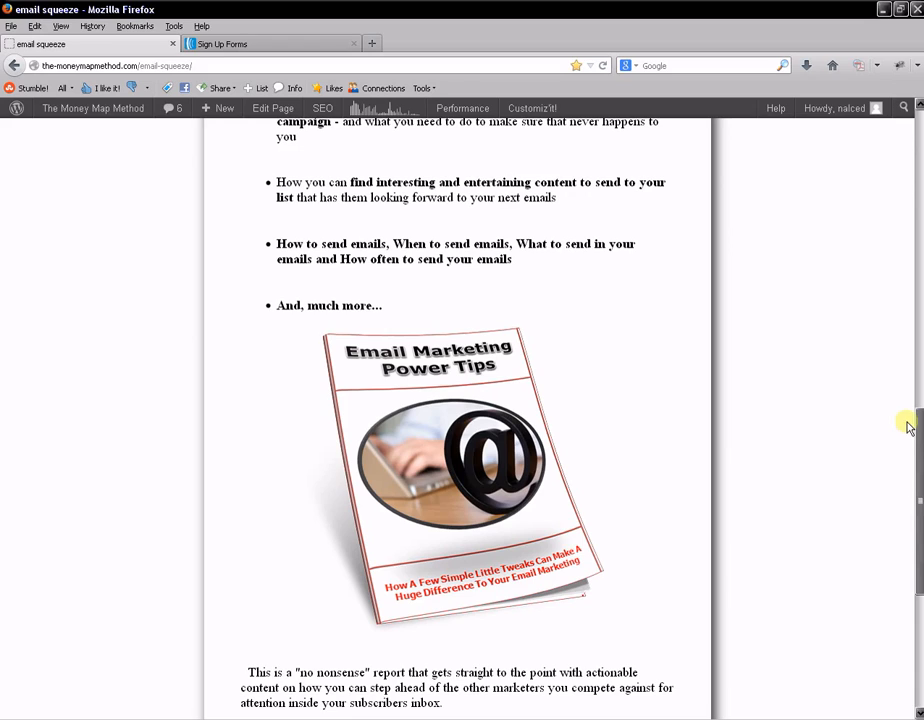
drag(914, 429, 899, 577)
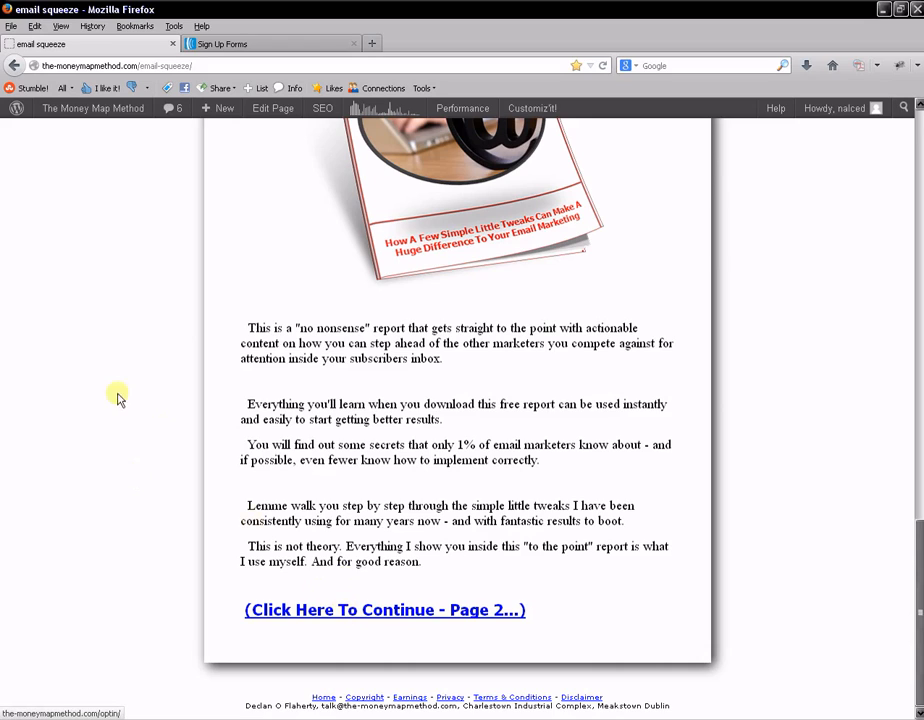
drag(918, 547, 893, 540)
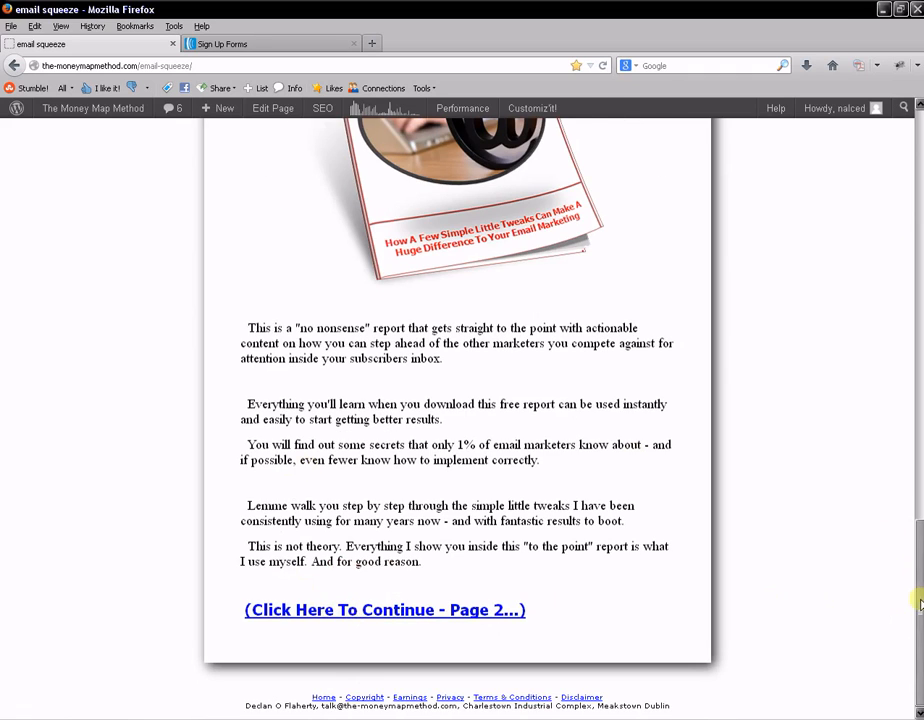
drag(916, 594, 912, 143)
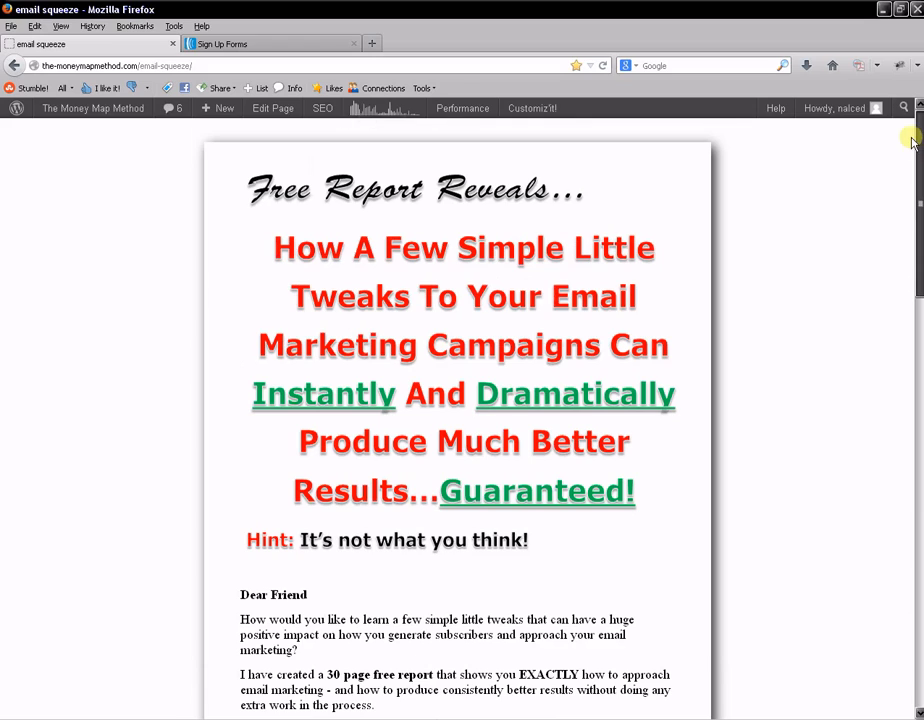
click(918, 210)
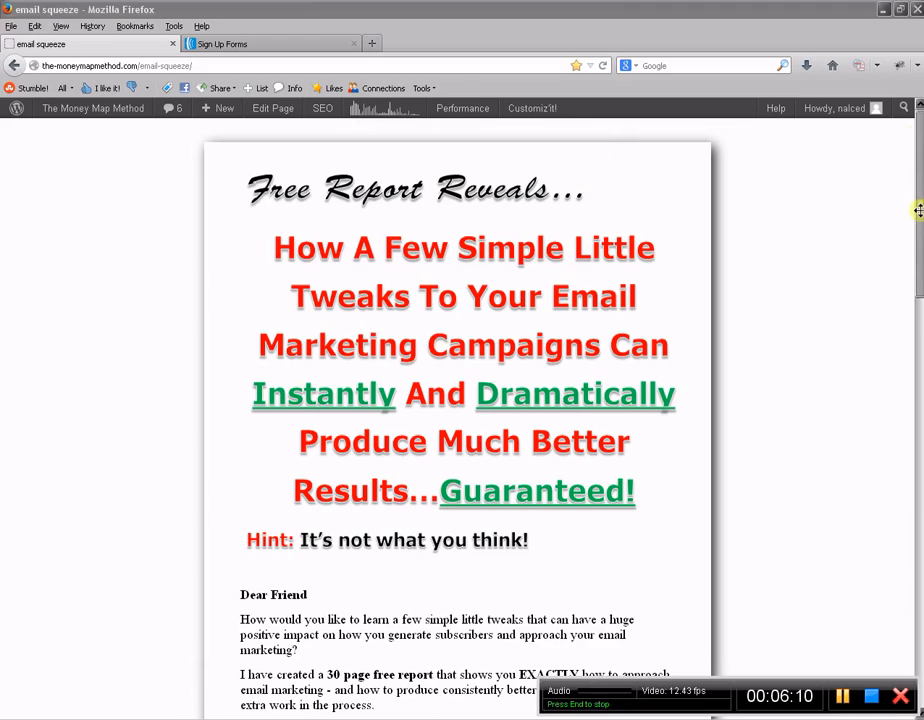
click(765, 624)
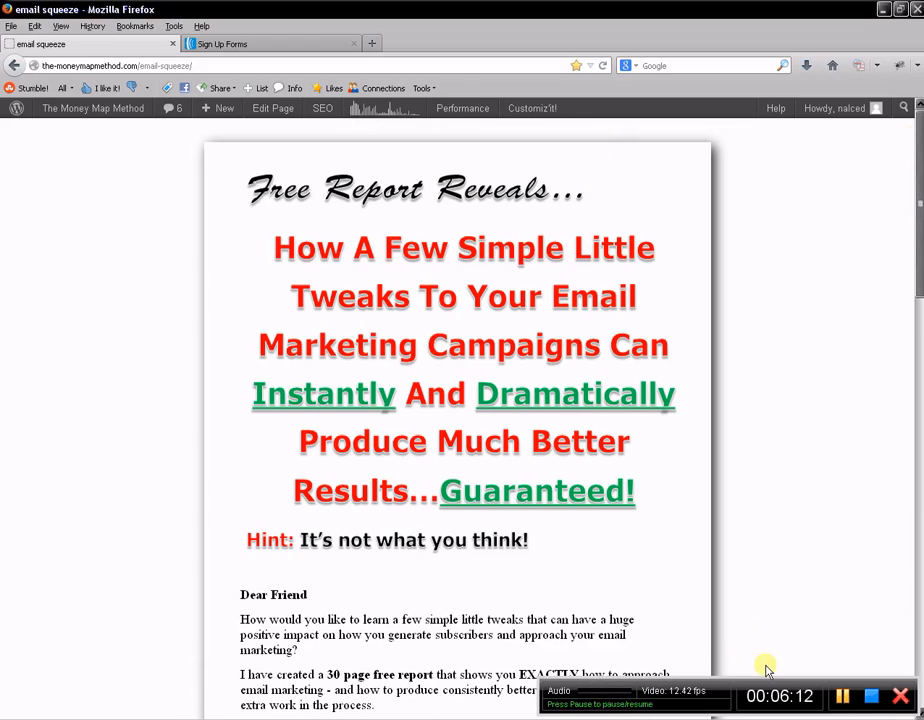
drag(733, 688, 732, 719)
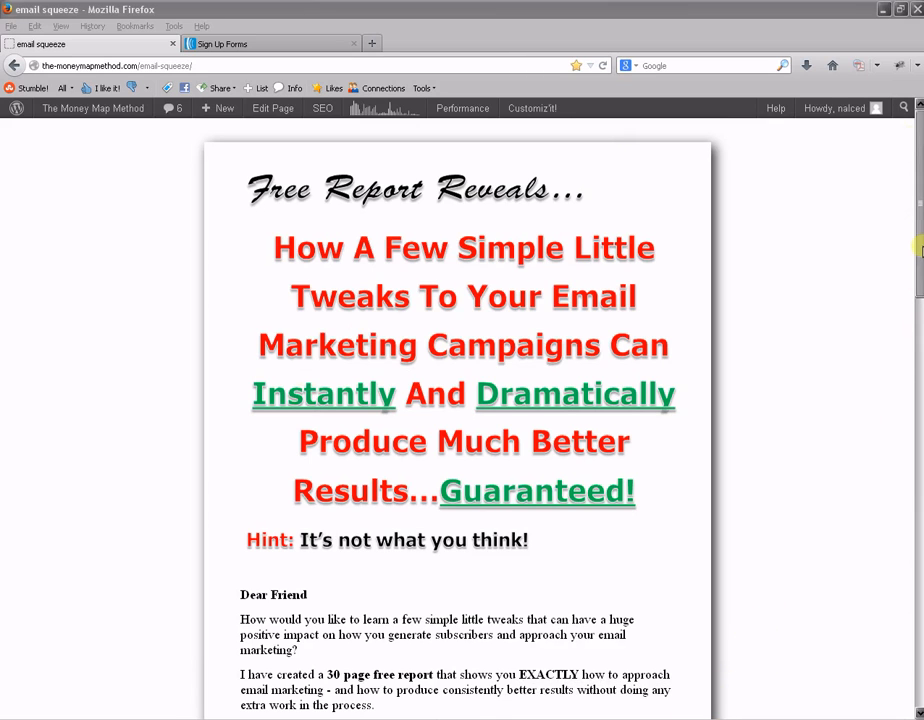
Follow the squeeze page's "Click Here To Continue - Page 2..." link and view the opt-in form page
drag(914, 186, 919, 632)
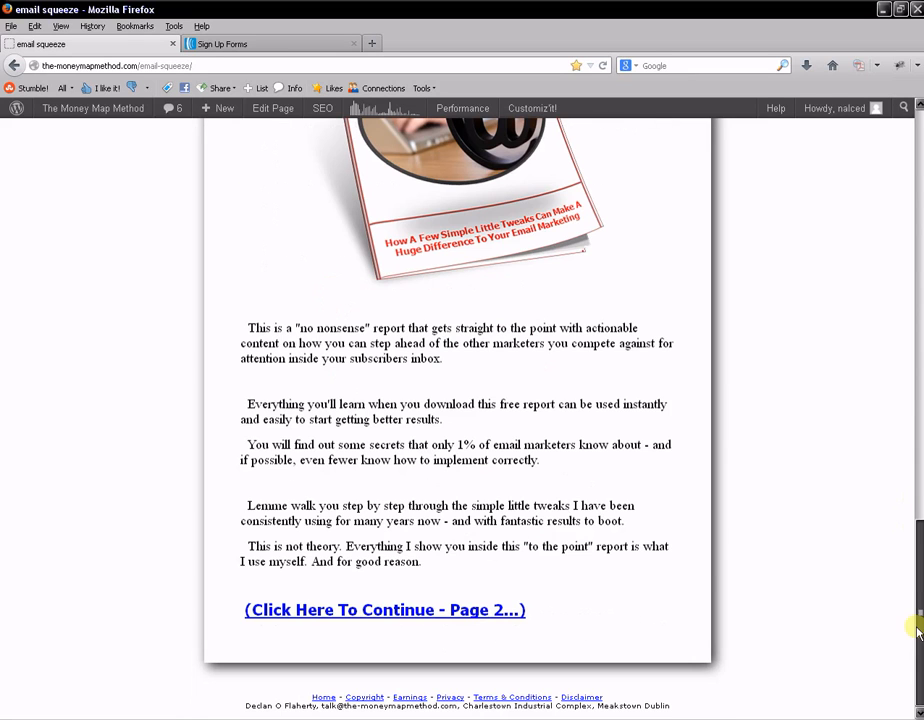
click(350, 610)
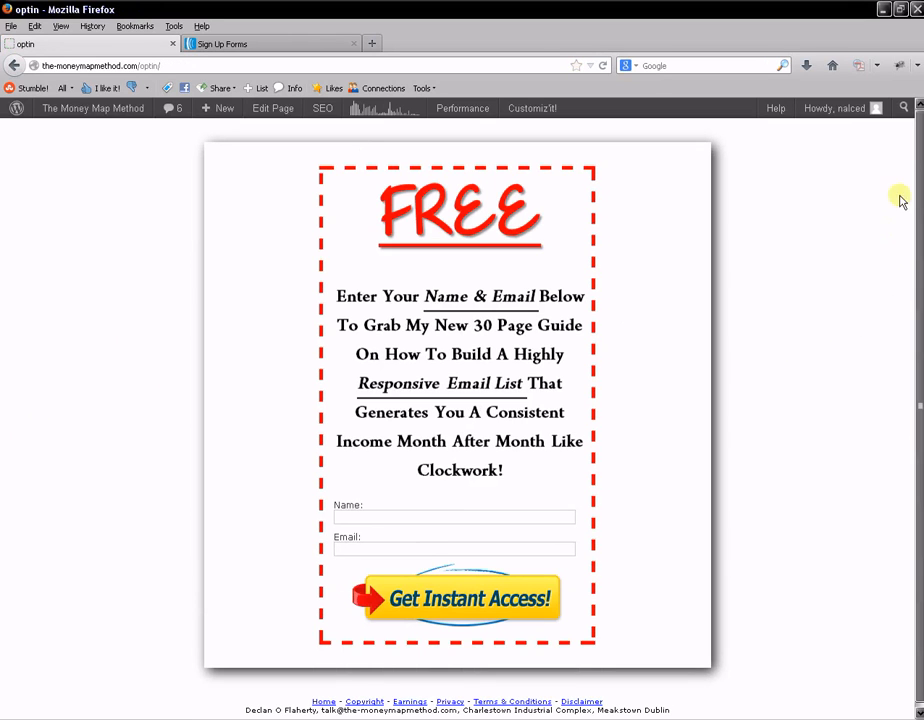
drag(918, 161, 919, 202)
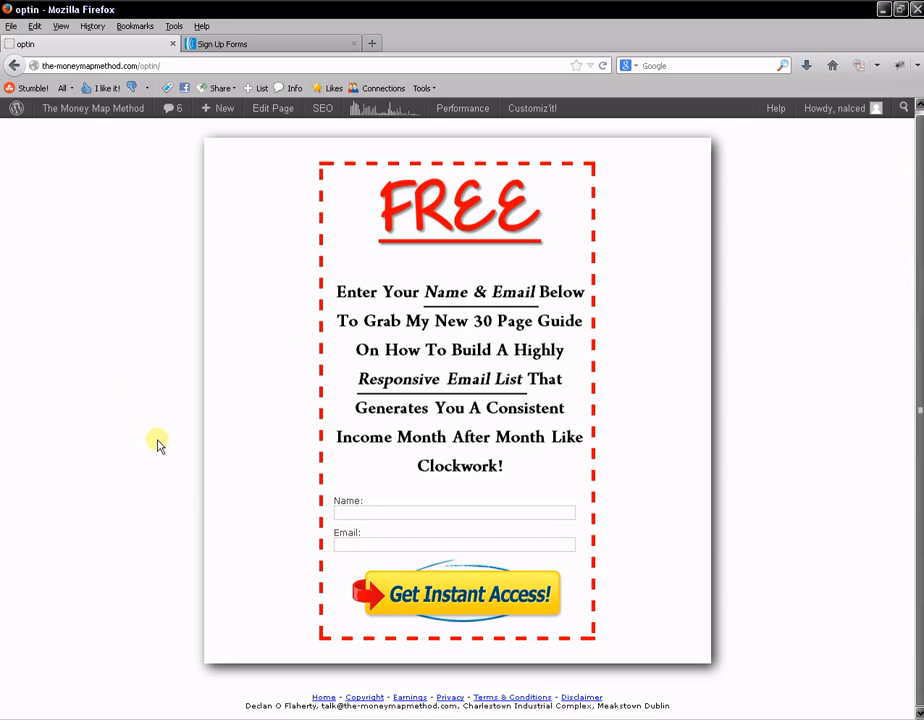
key(alt+Left)
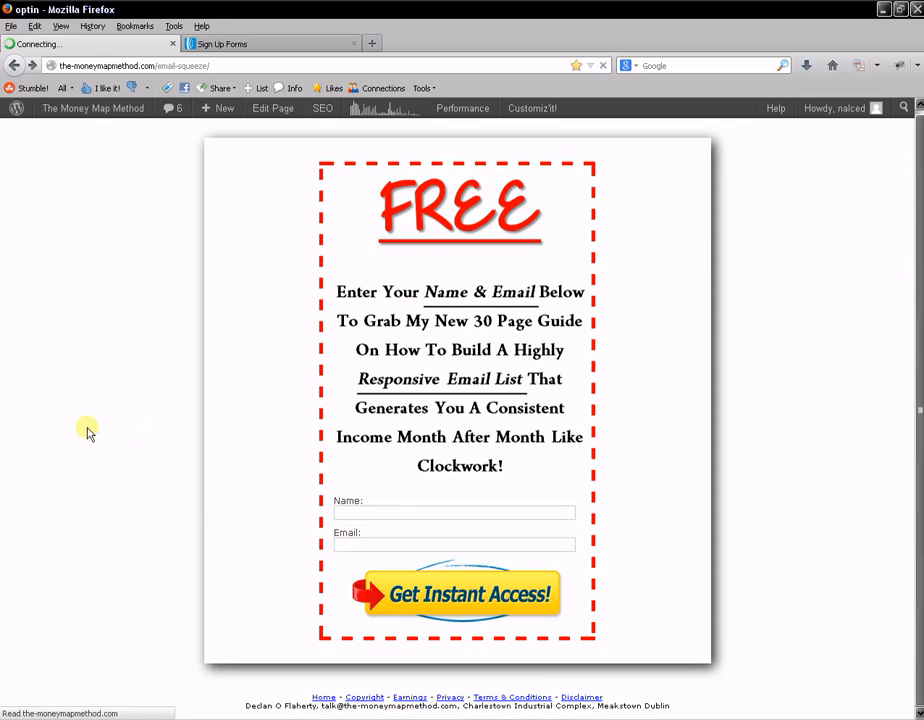
key(alt+Right)
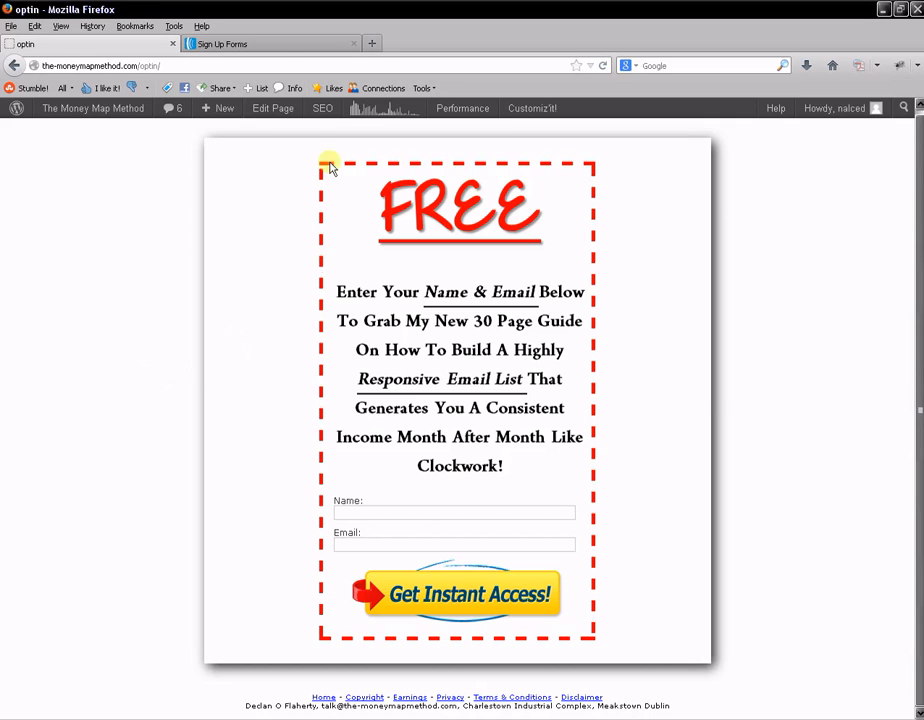
Examine the displays, submissions and conversion rate of the "email list poweer tips" sign up form in AWeber
click(250, 46)
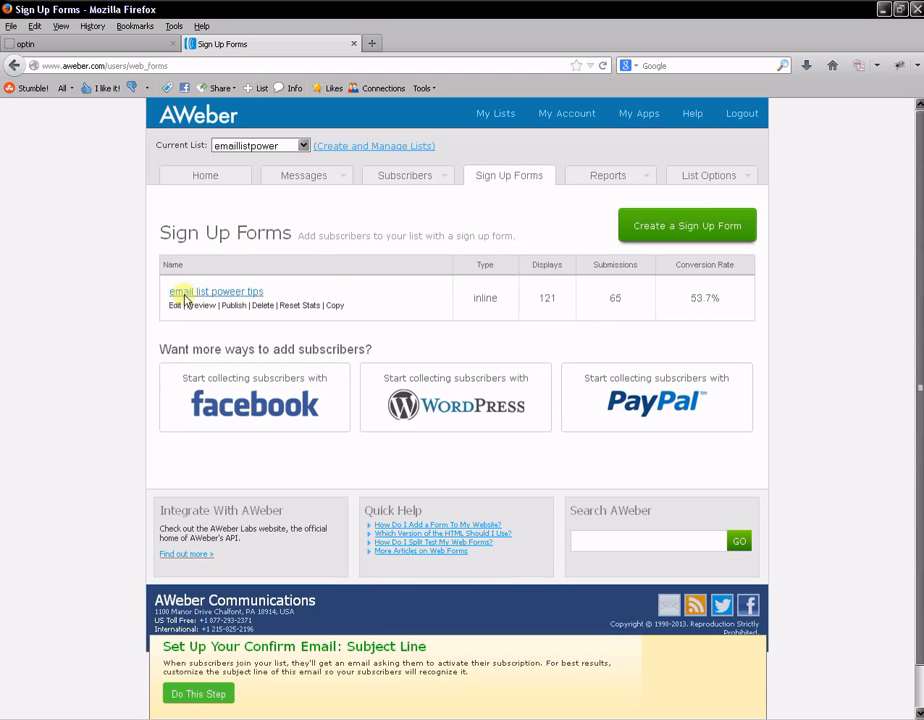
click(140, 44)
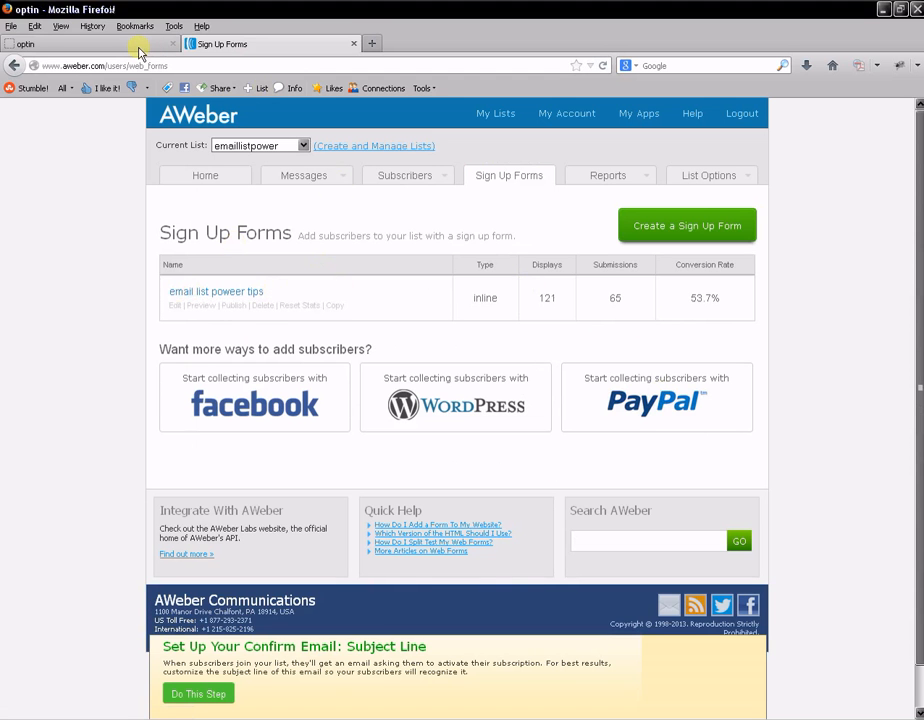
click(251, 45)
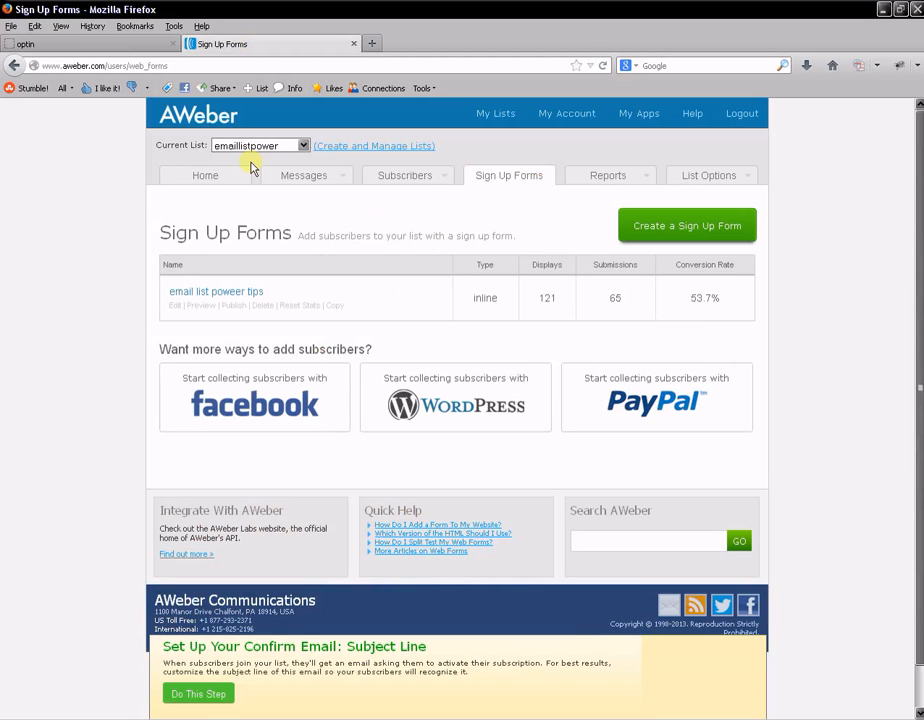
double_click(549, 298)
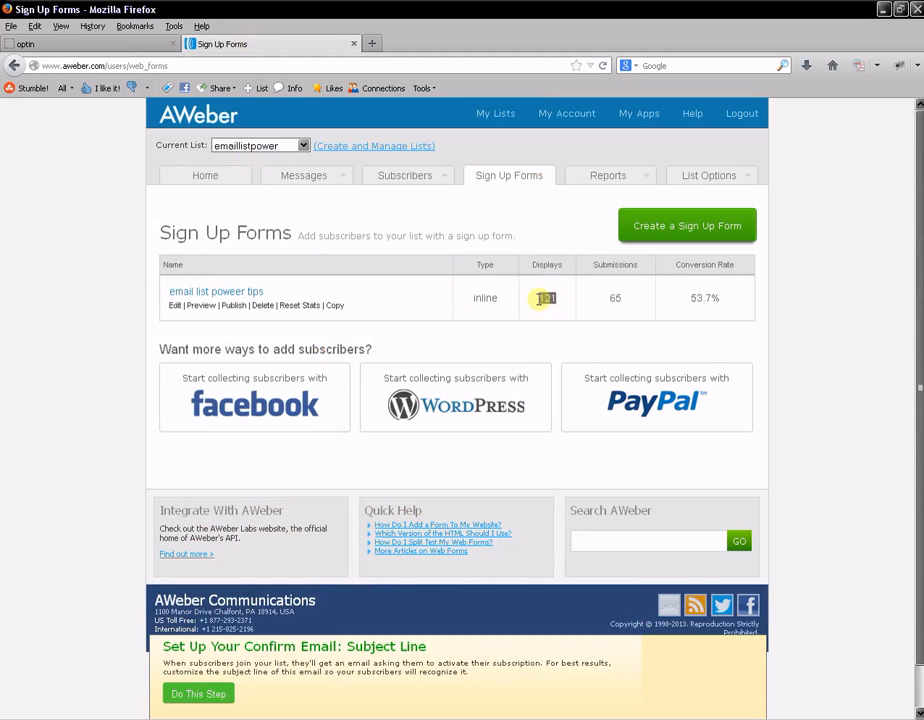
drag(622, 298, 609, 300)
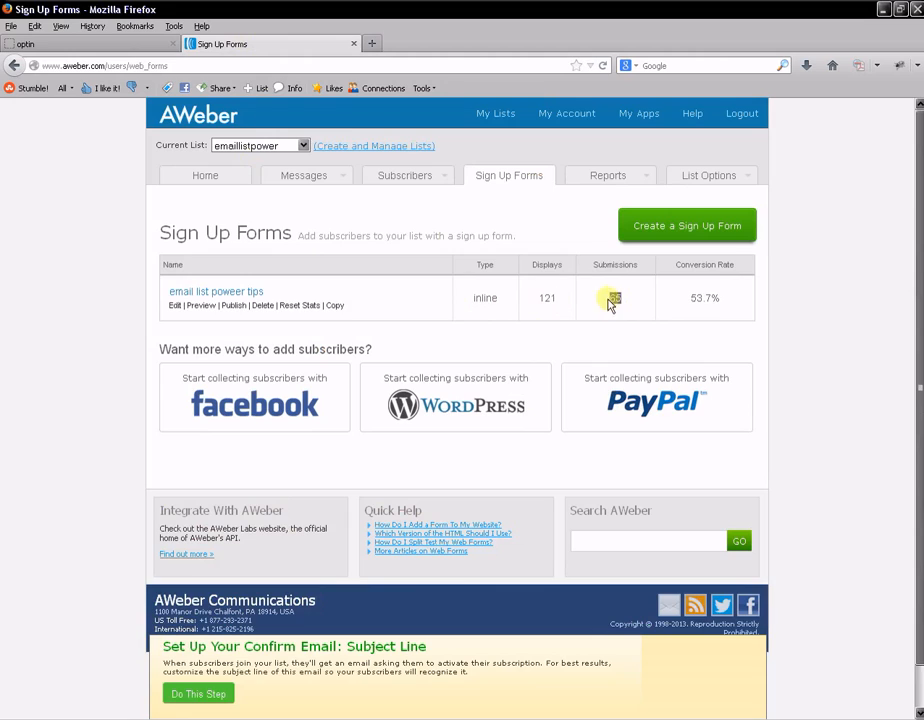
click(718, 299)
double_click(716, 300)
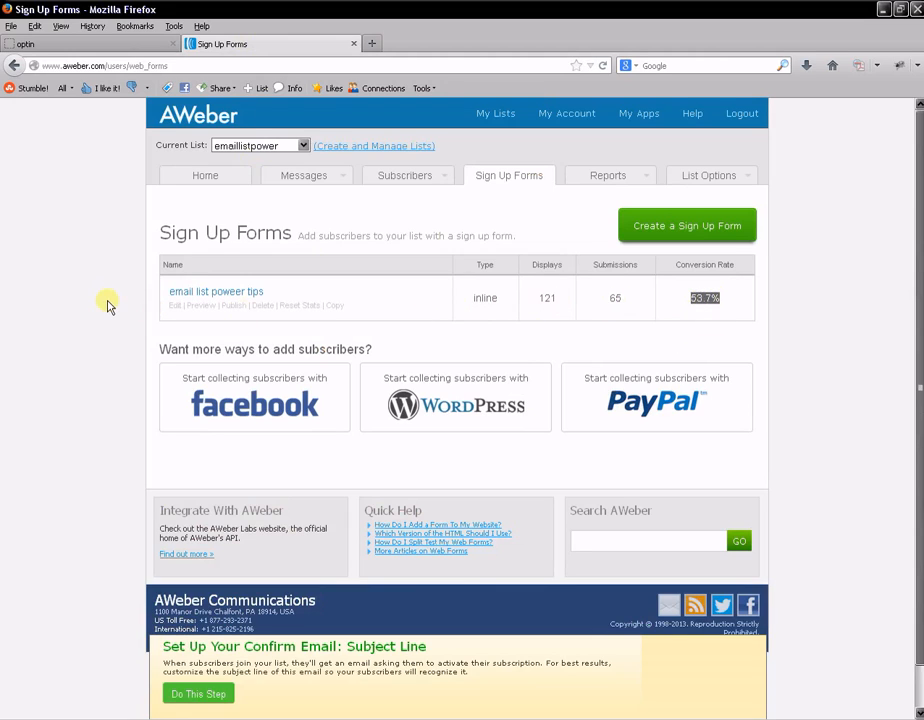
Return to the opt-in page, then switch to PowerPoint with the slide holding the FREE opt-in text
click(112, 44)
mouse_move(250, 331)
mouse_down()
mouse_move(84, 329)
mouse_move(216, 330)
mouse_up()
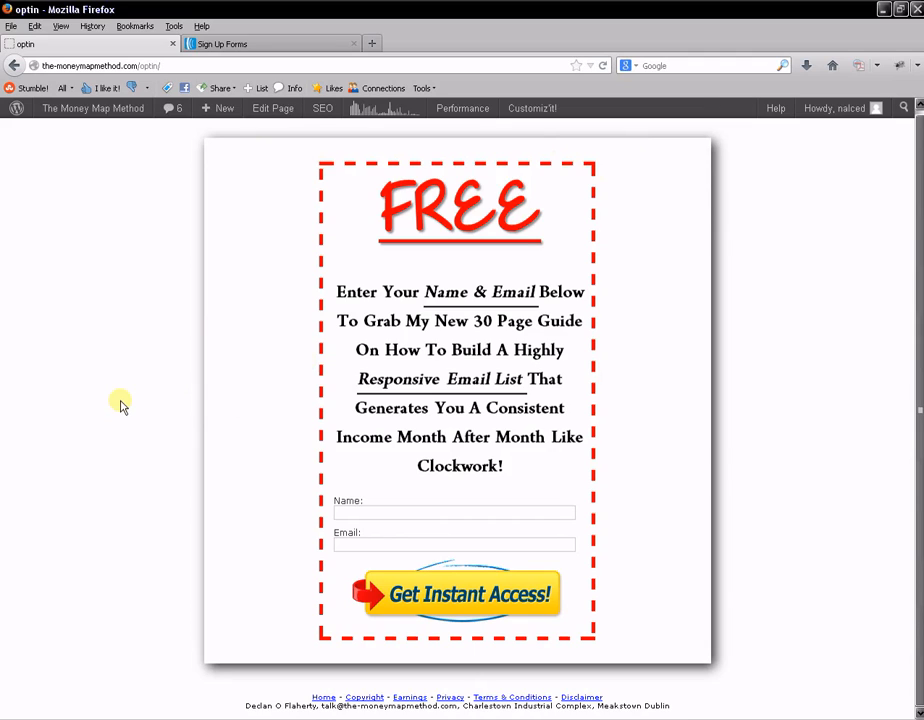
click(272, 44)
click(124, 43)
click(400, 718)
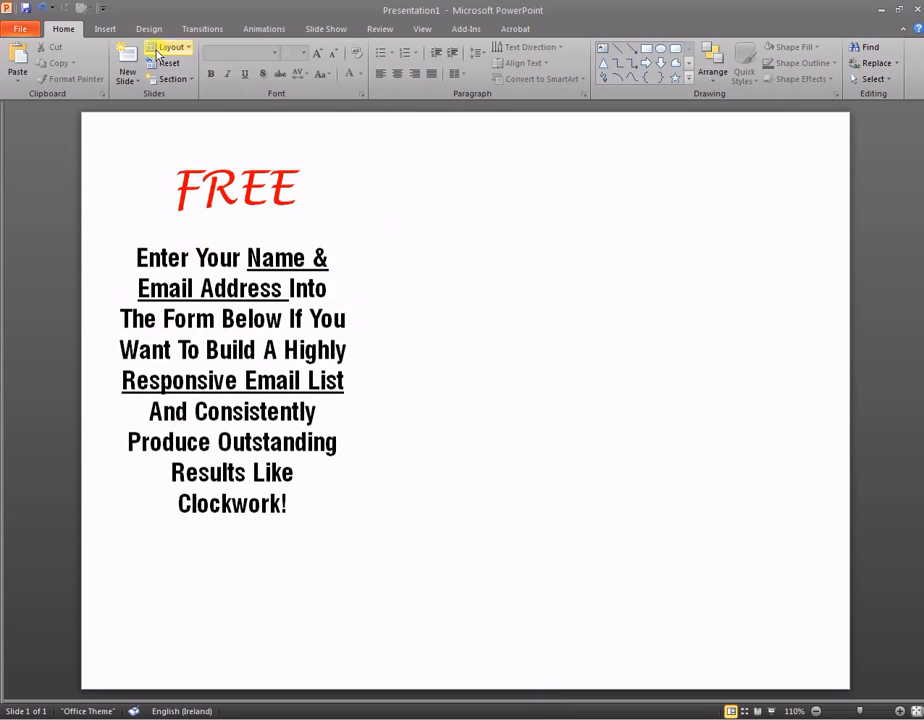
Insert a text box beside the FREE text and enter the sample lines "hfjksdhfjkd", "fhdgs" and "dfdhjkfhdfd", with a blank line before the last
click(105, 28)
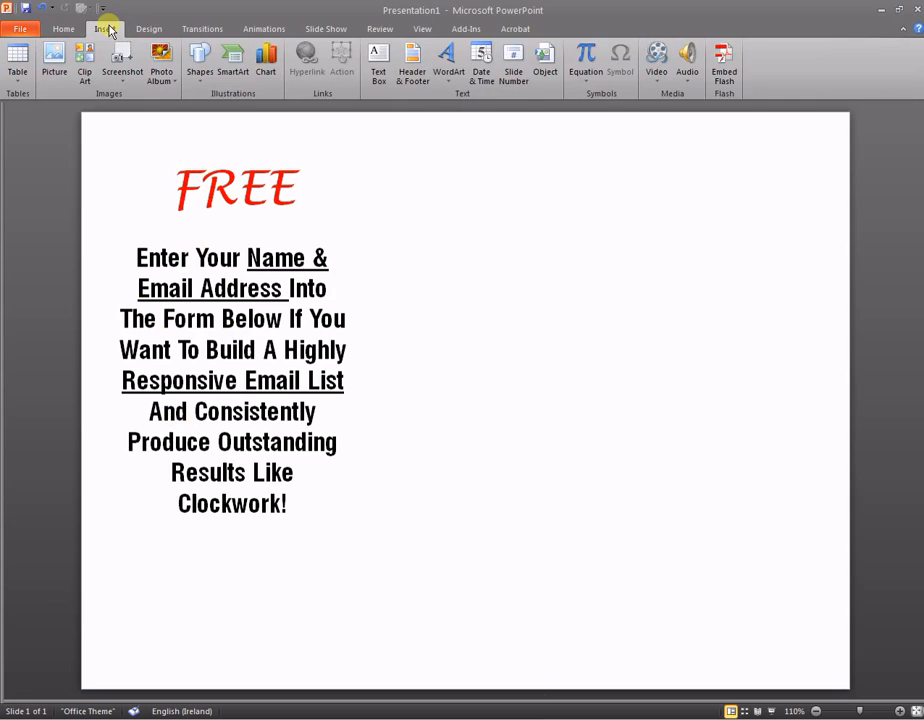
click(379, 62)
drag(501, 159, 770, 543)
text(hfjksdhfjkd)
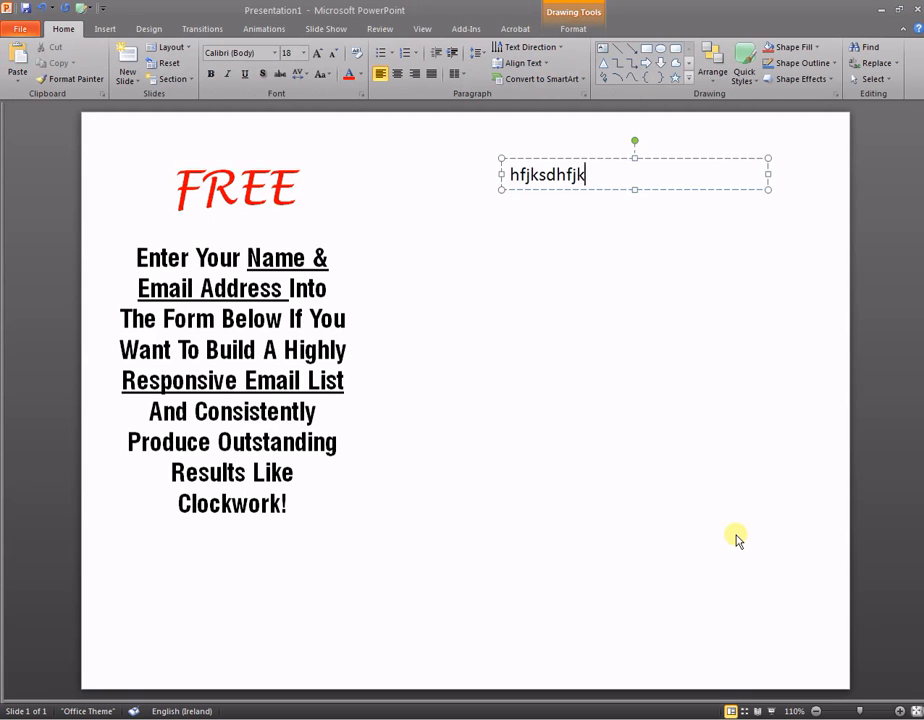
key(Return)
text(fhdgs)
key(Return)
key(Return)
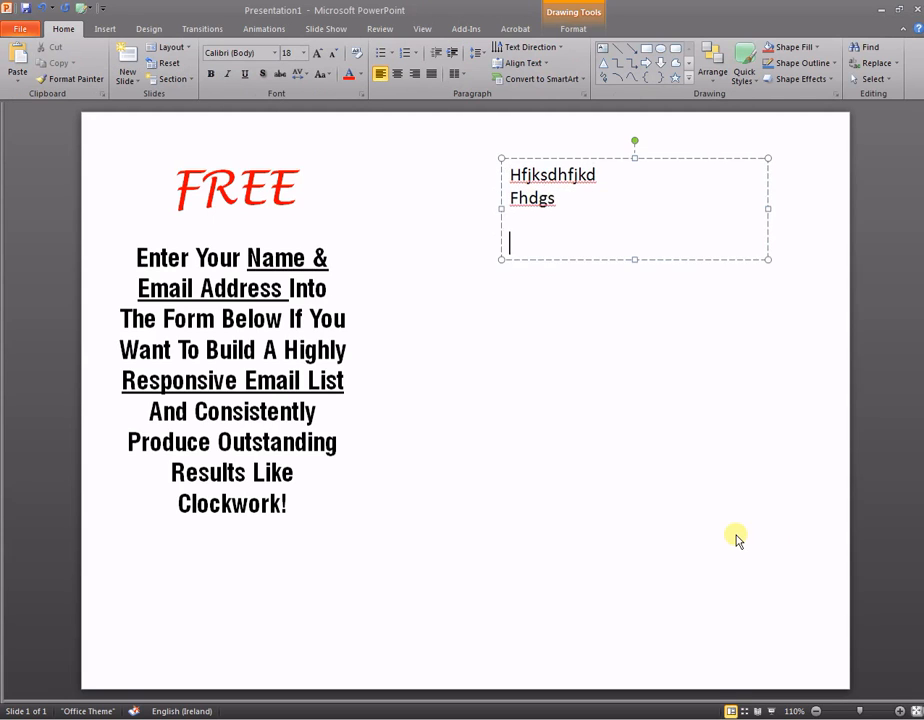
text(dfdhjkfhdfd)
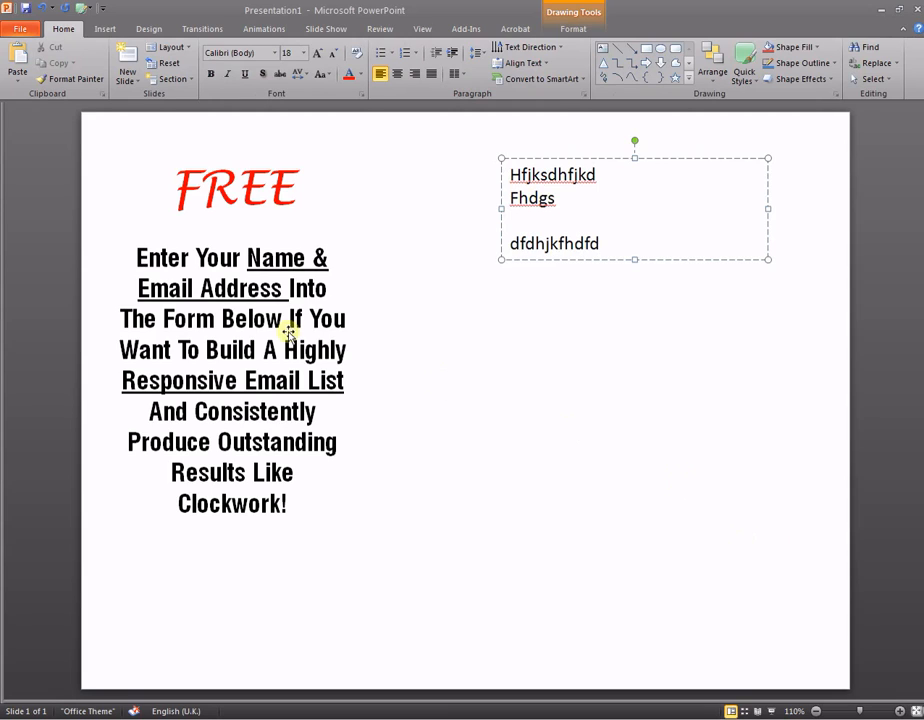
Delete all the sample text from the new text box and deselect the box
drag(599, 243, 474, 169)
click(558, 403)
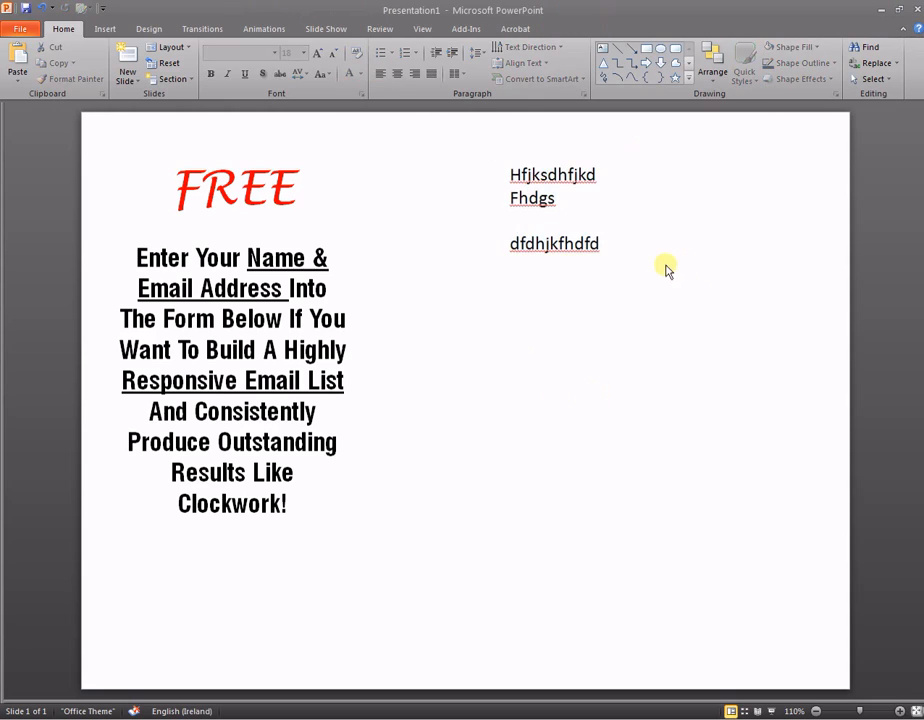
click(590, 242)
drag(597, 242, 485, 159)
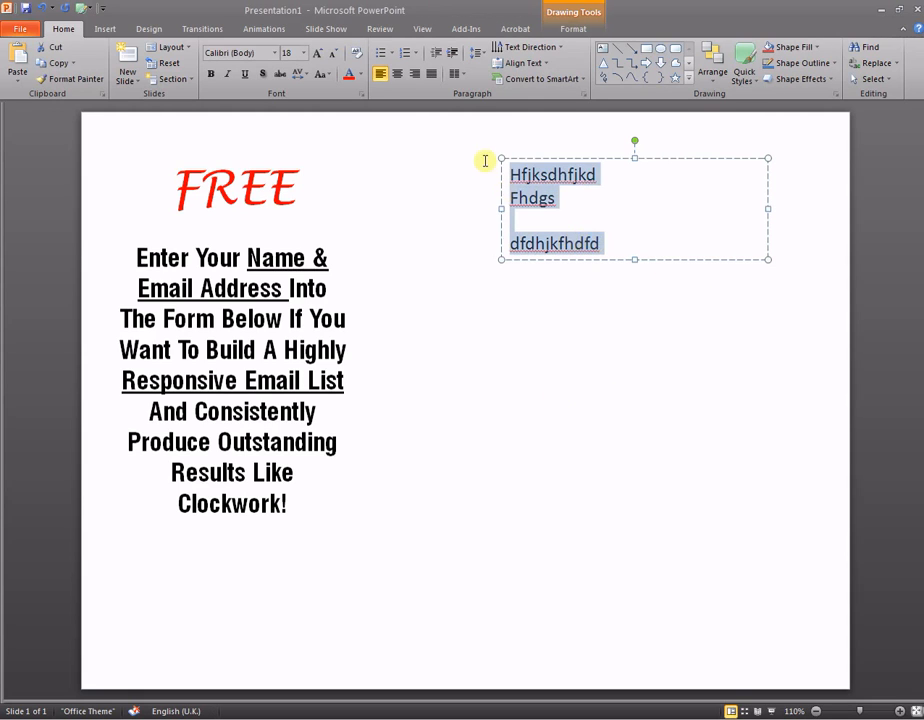
key(Delete)
click(574, 305)
Move the FREE opt-in text box to the middle of the slide
click(252, 241)
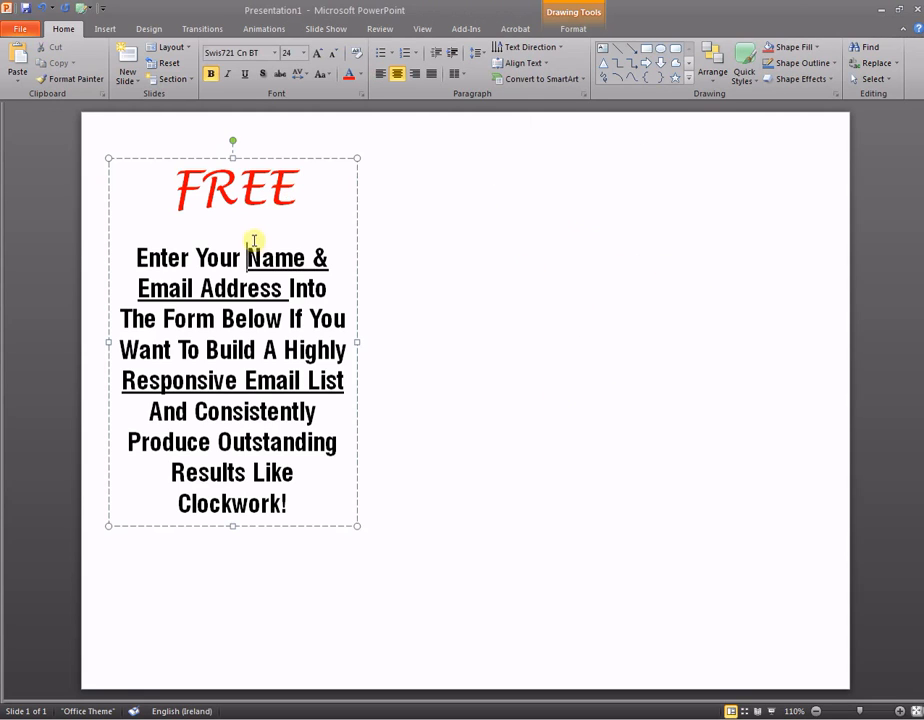
drag(206, 161, 480, 182)
click(771, 295)
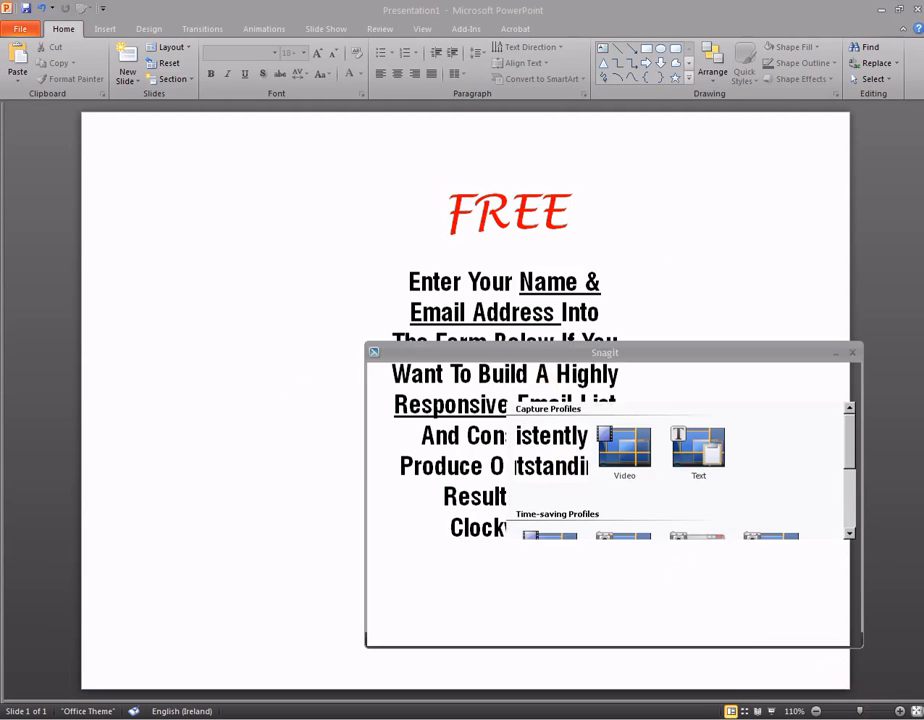
Capture the FREE opt-in text on the slide as a Snagit image of about 340 x 498 pixels
click(825, 598)
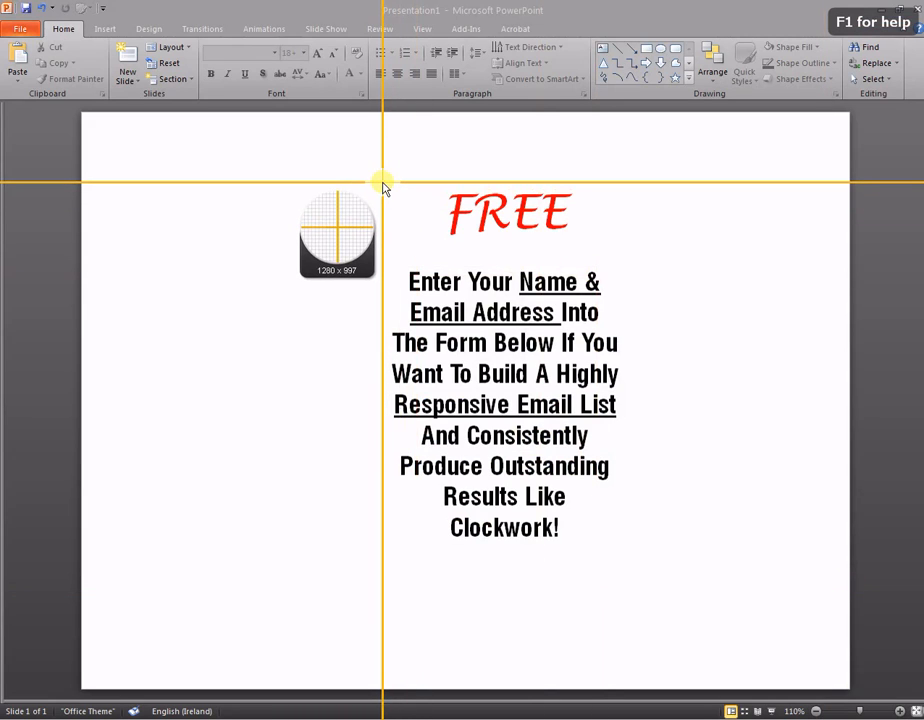
drag(383, 182, 630, 541)
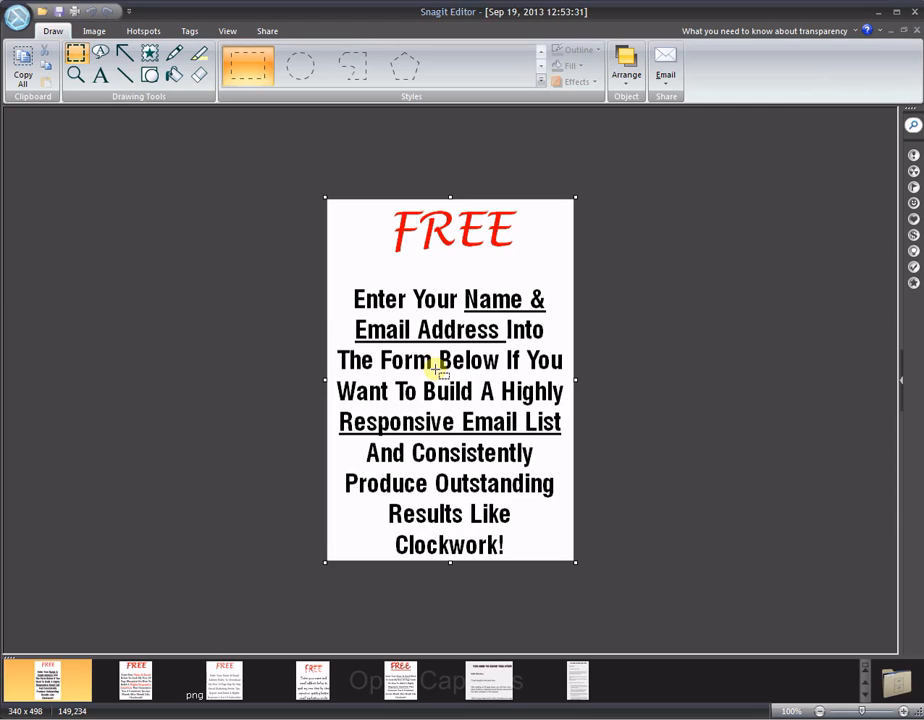
Close the Snagit windows and exit PowerPoint without saving the presentation
click(913, 12)
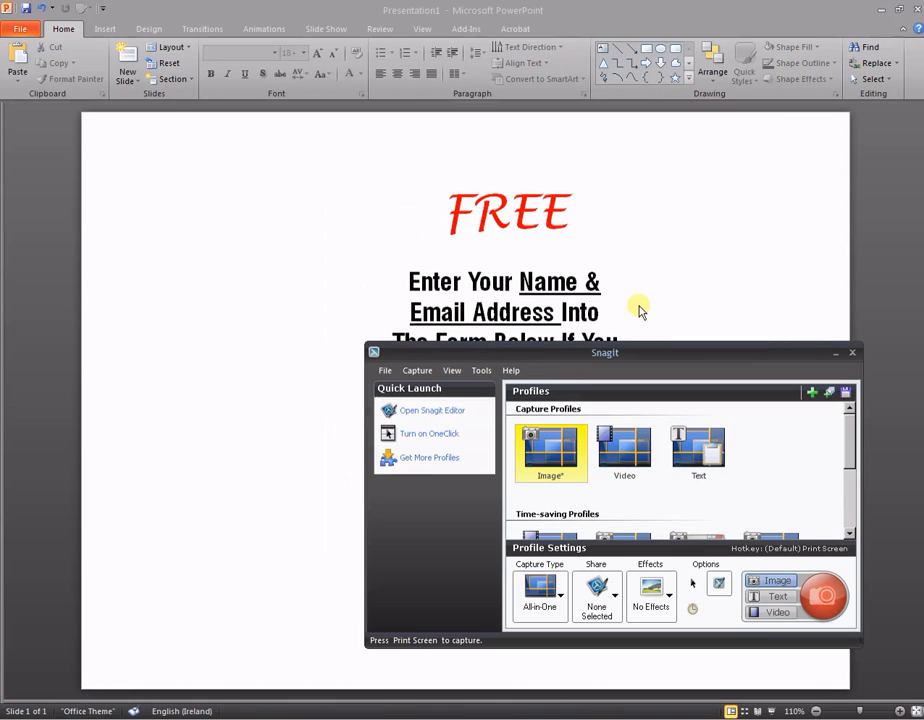
click(852, 353)
click(916, 8)
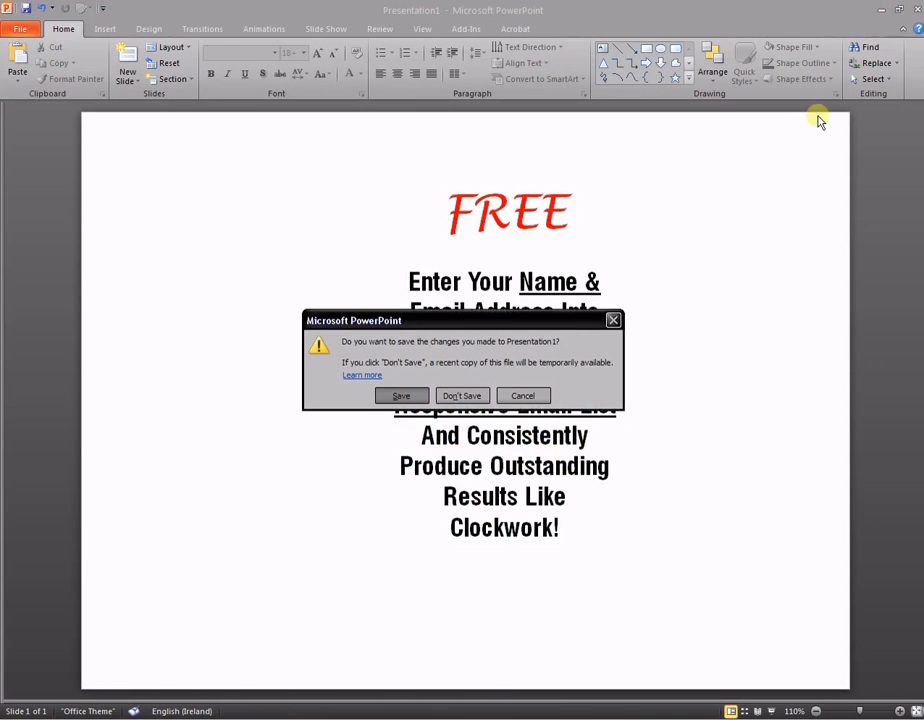
click(462, 396)
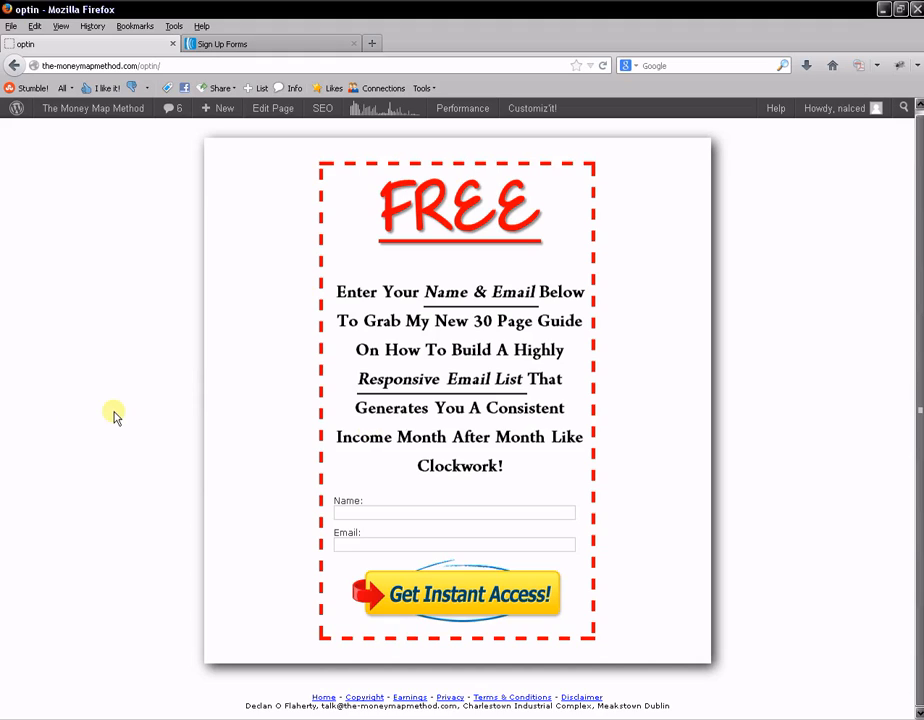
Create a new sign-up form in AWeber and show the Small Forms template category
click(229, 46)
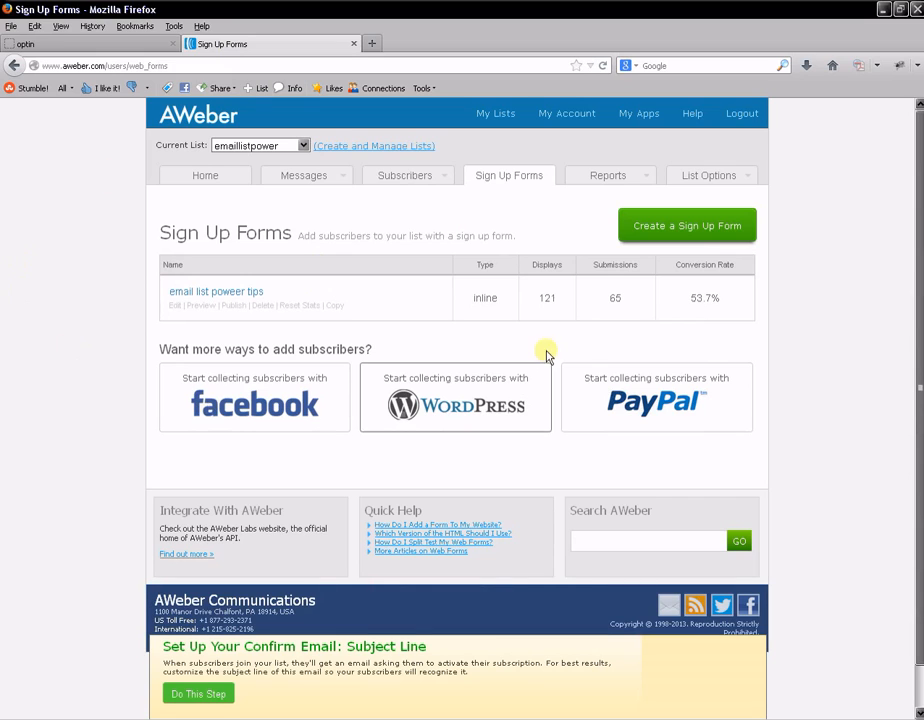
click(688, 224)
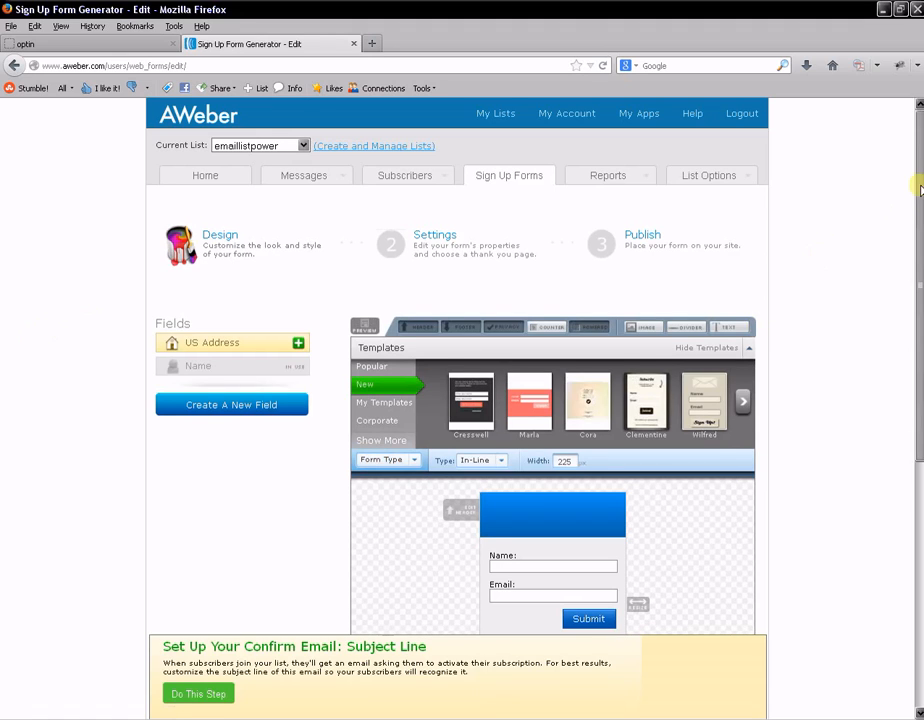
drag(919, 193, 914, 262)
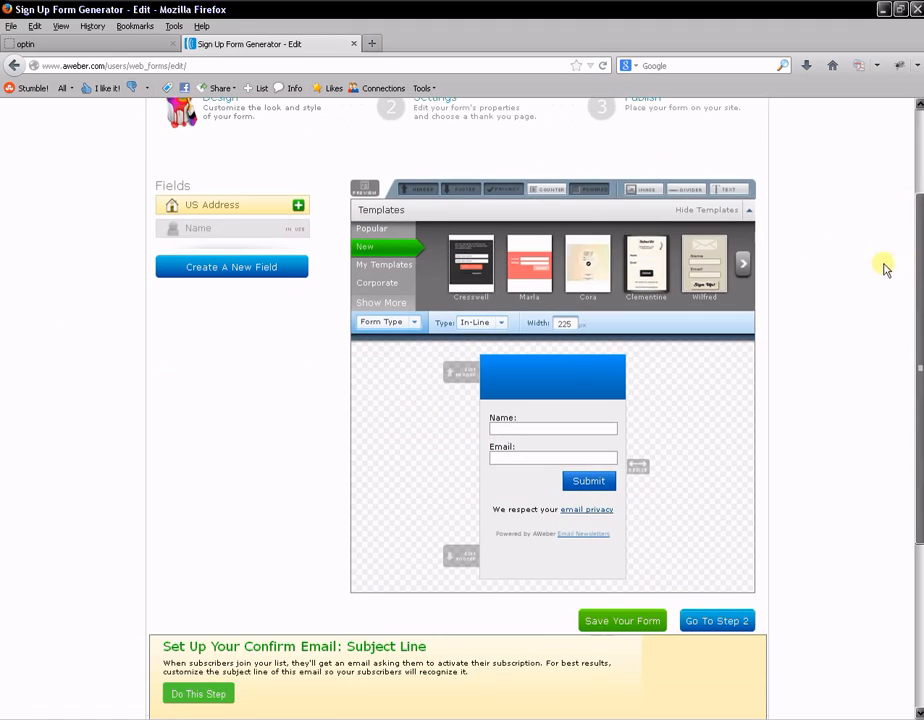
click(378, 301)
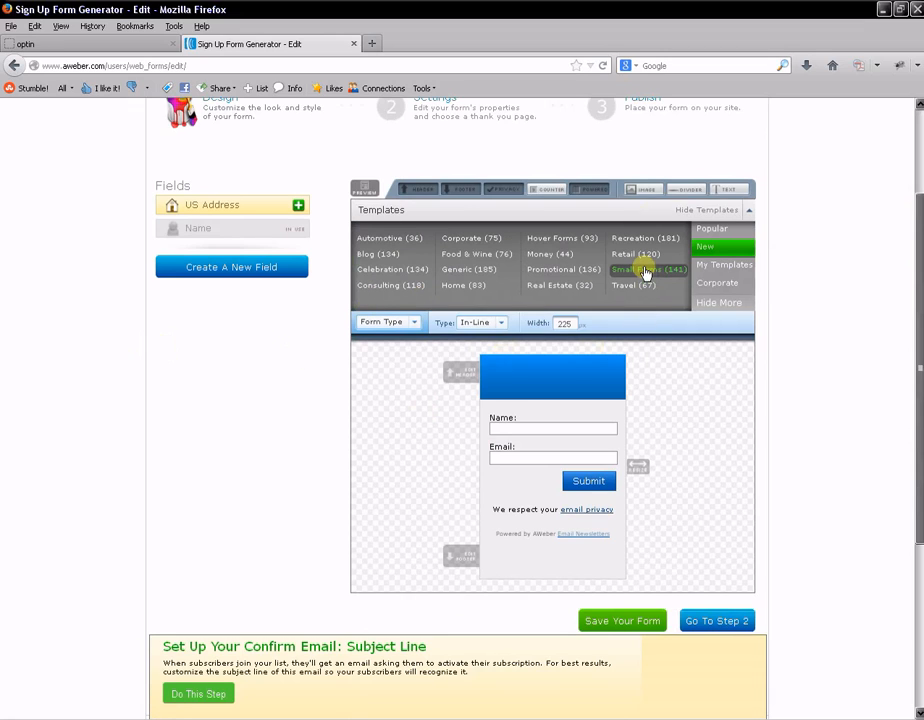
click(646, 272)
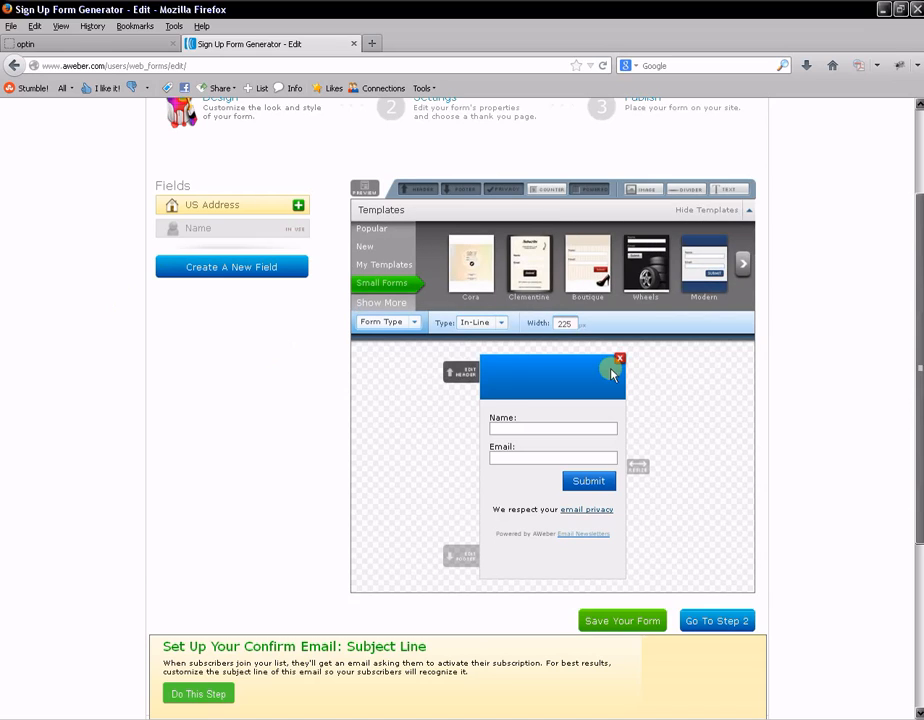
Find the Shiny Button template among the small forms and load its silver version into the form
click(743, 263)
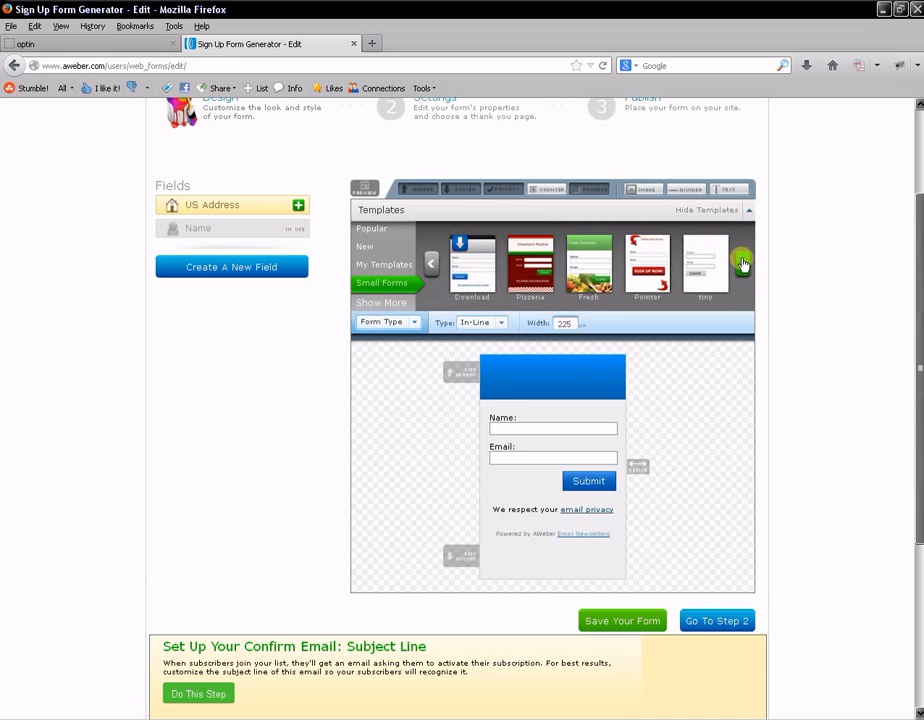
click(705, 263)
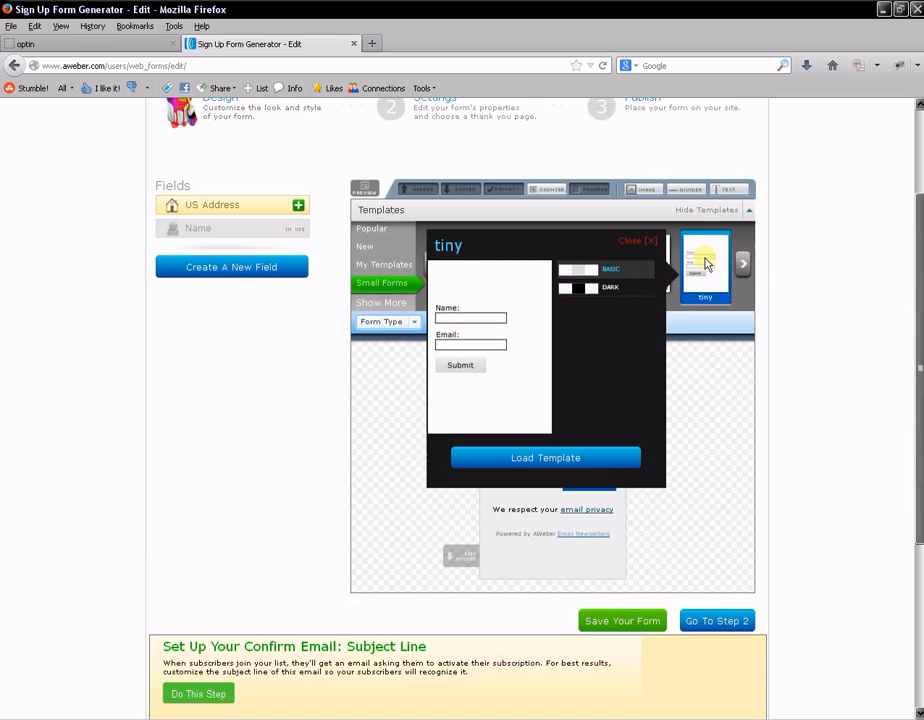
click(641, 245)
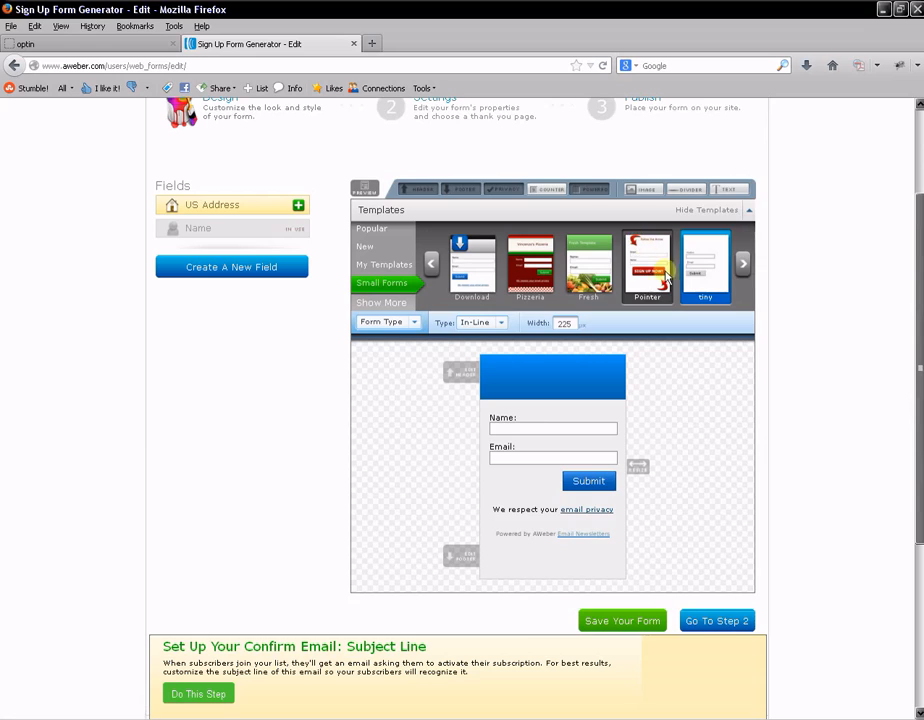
click(743, 265)
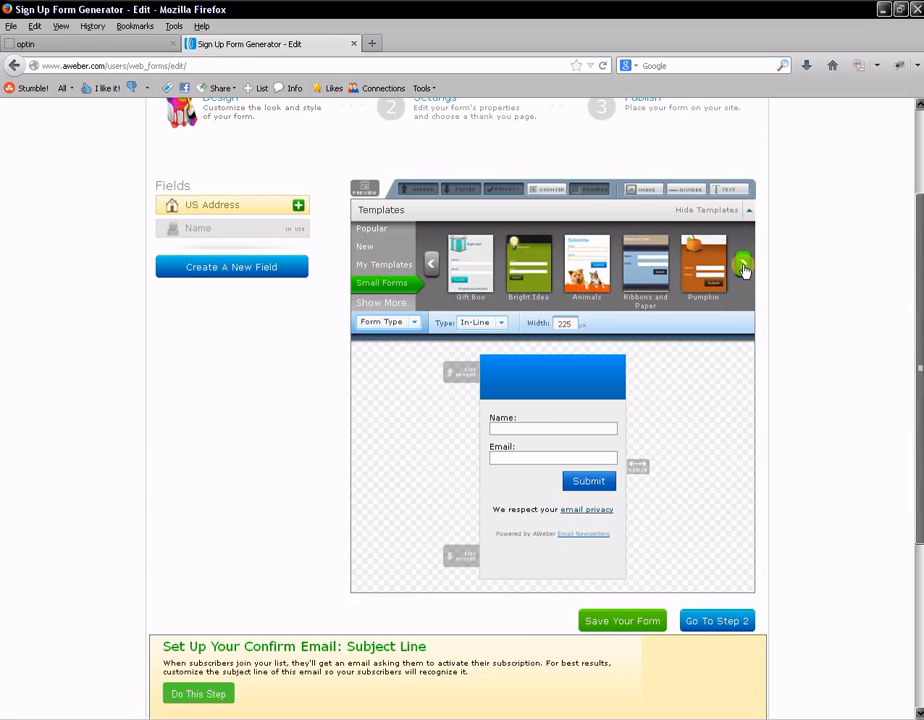
click(743, 266)
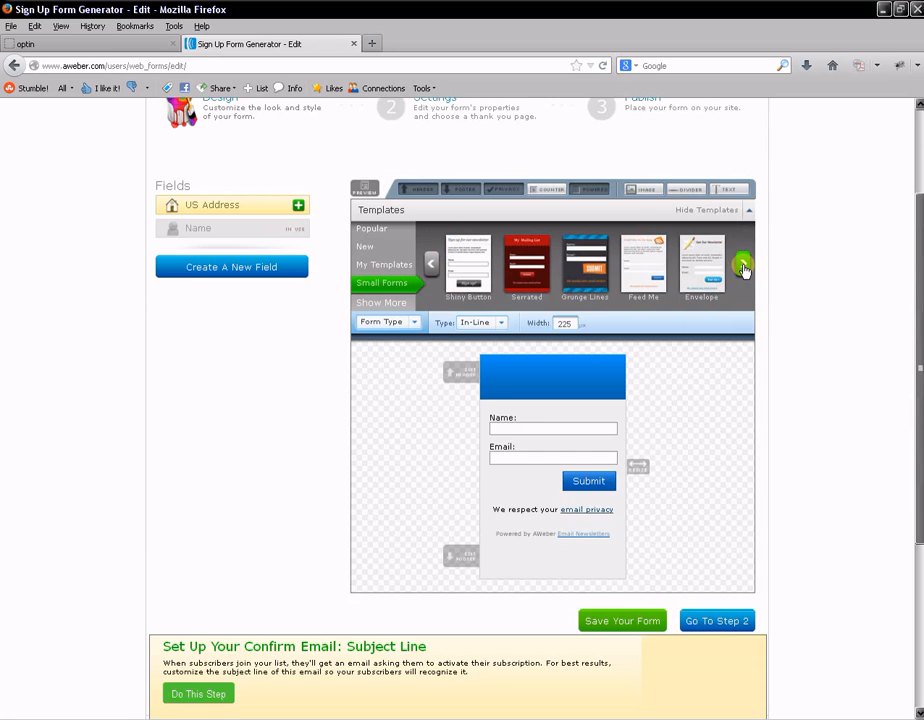
click(470, 250)
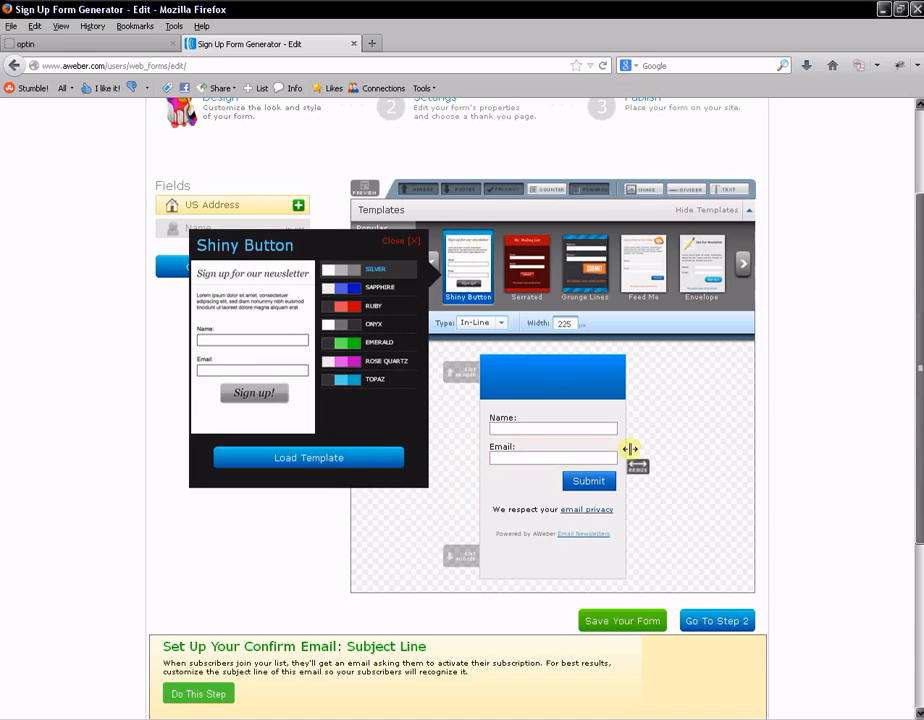
click(301, 458)
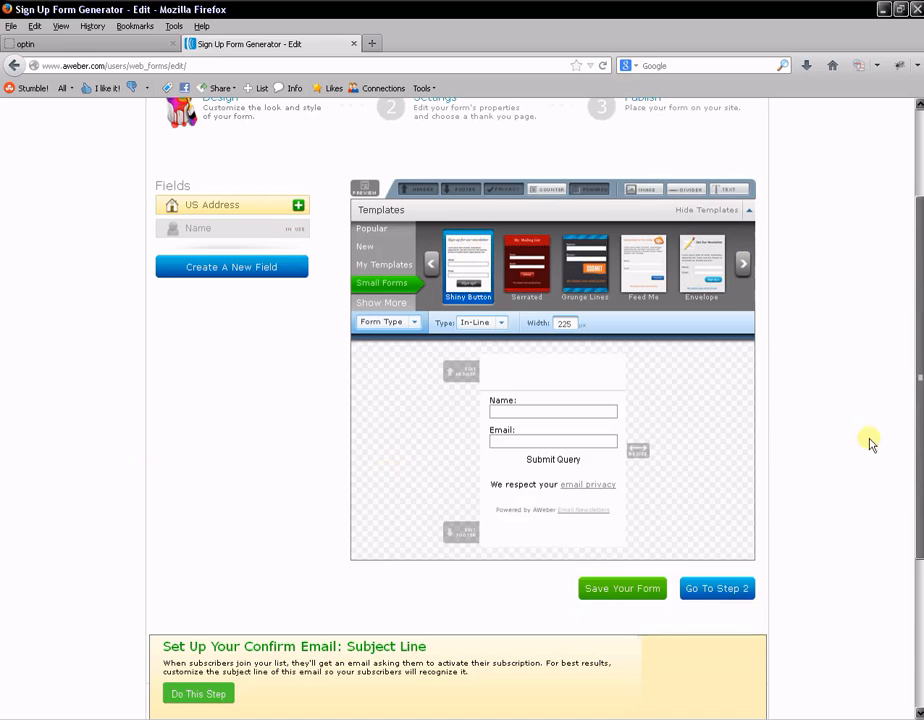
Remove the footer, the email privacy line and the Powered by AWeber line from the form
drag(913, 270, 913, 335)
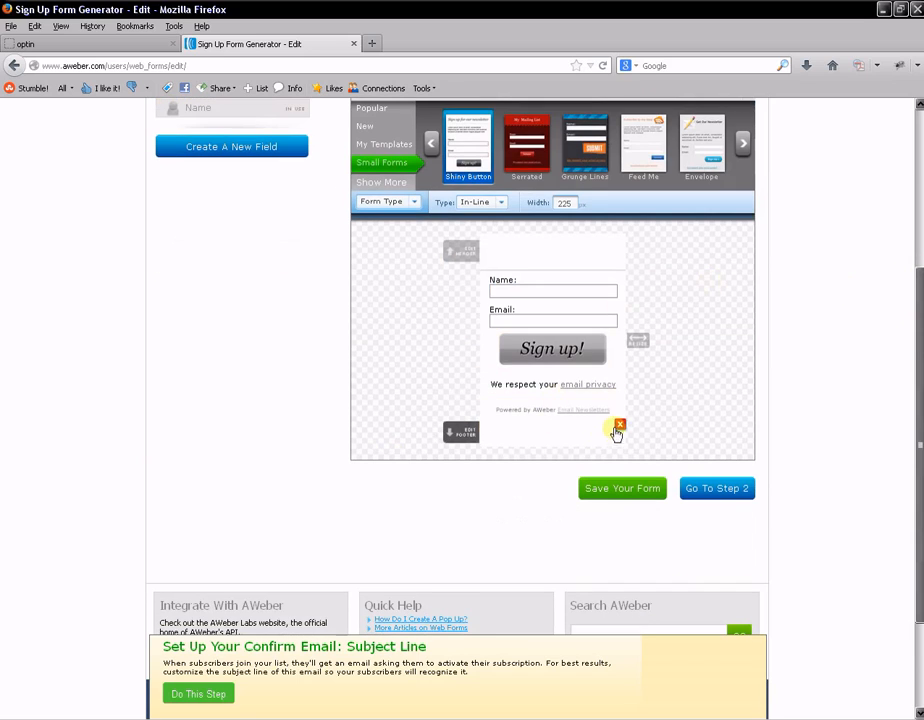
click(618, 424)
click(618, 372)
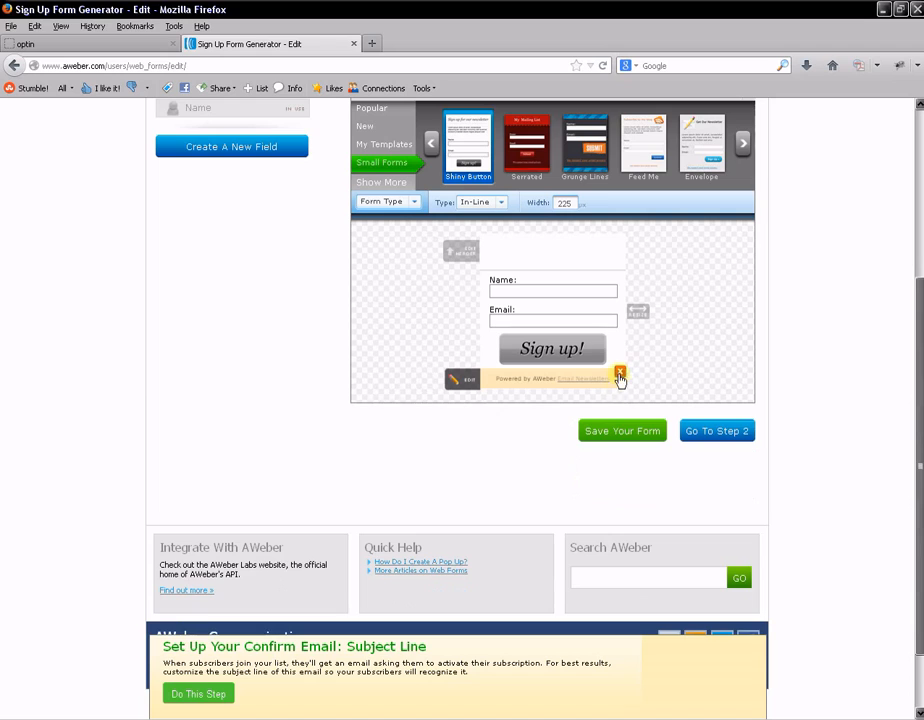
click(617, 372)
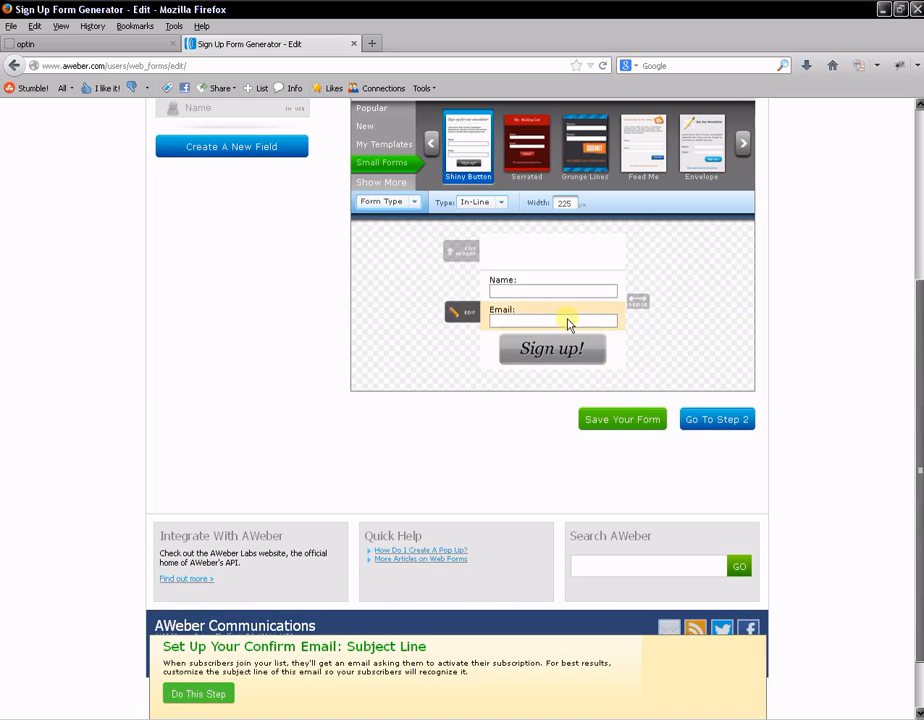
Select the form's header, expand its advanced settings and close the header text editor
click(543, 250)
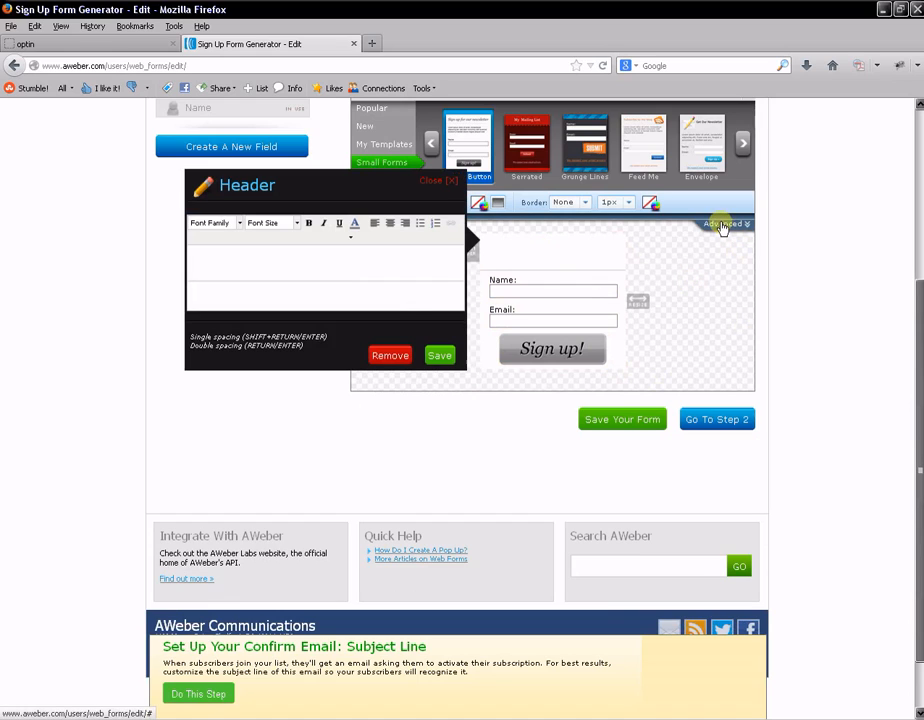
click(722, 224)
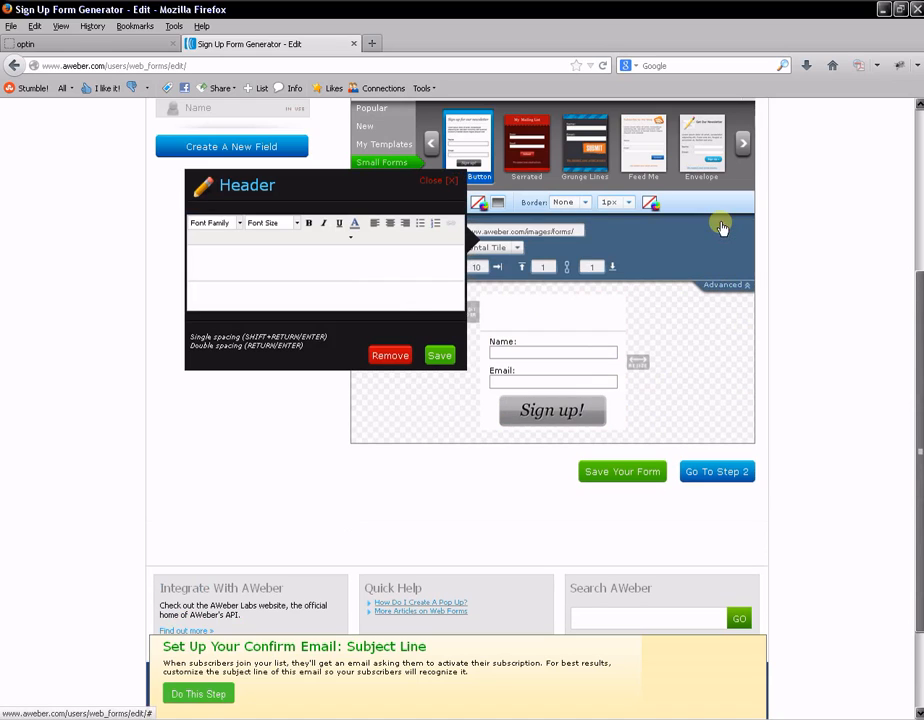
click(437, 182)
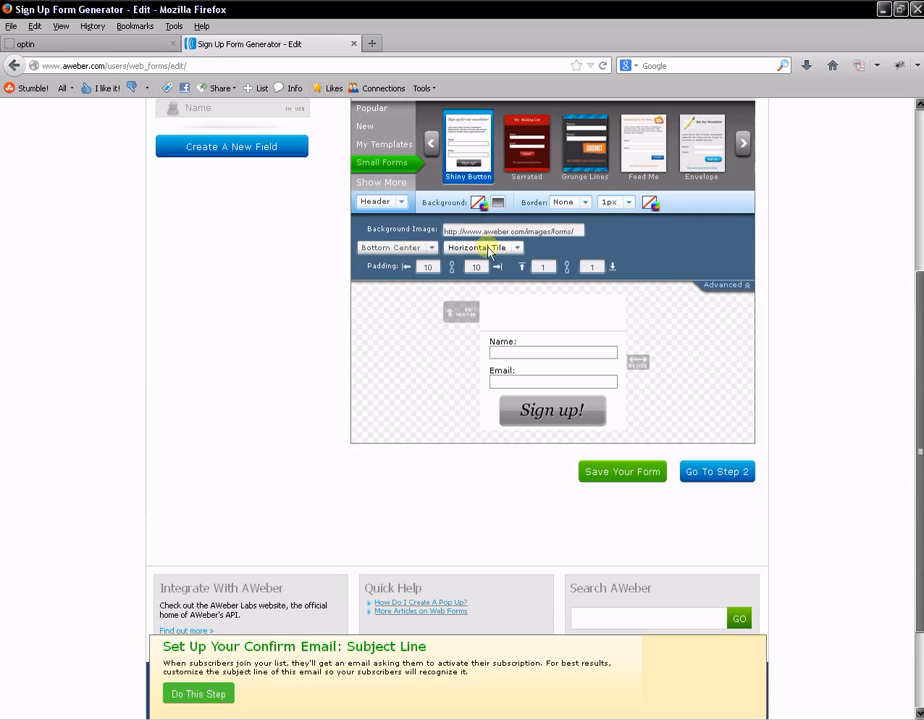
Switch to Notepad and copy the optin.png image address on the first line
click(140, 716)
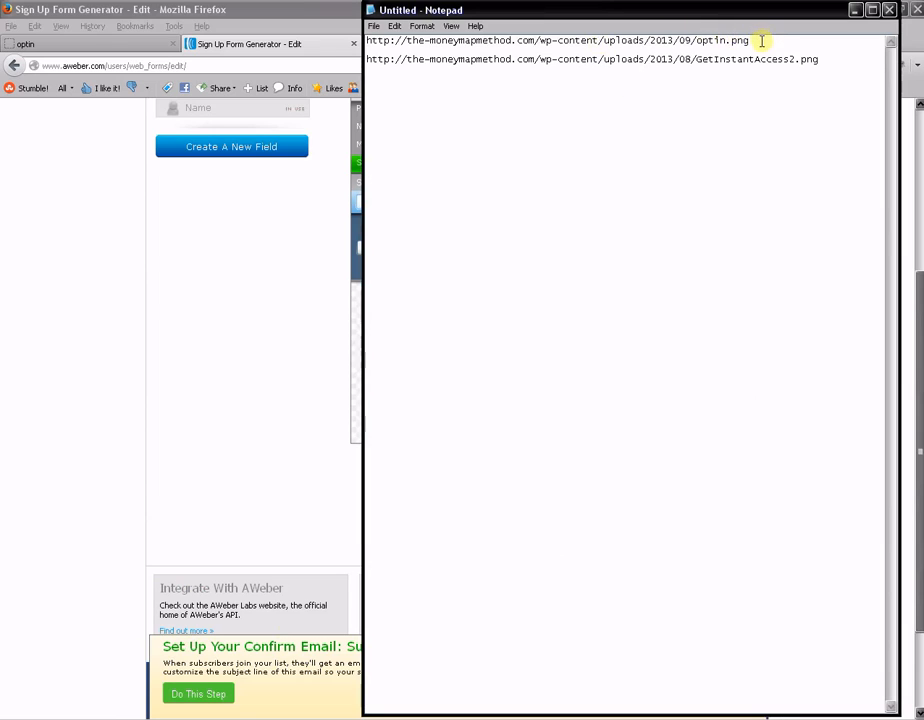
drag(761, 40, 377, 43)
click(380, 43)
drag(748, 41, 386, 43)
right_click(401, 46)
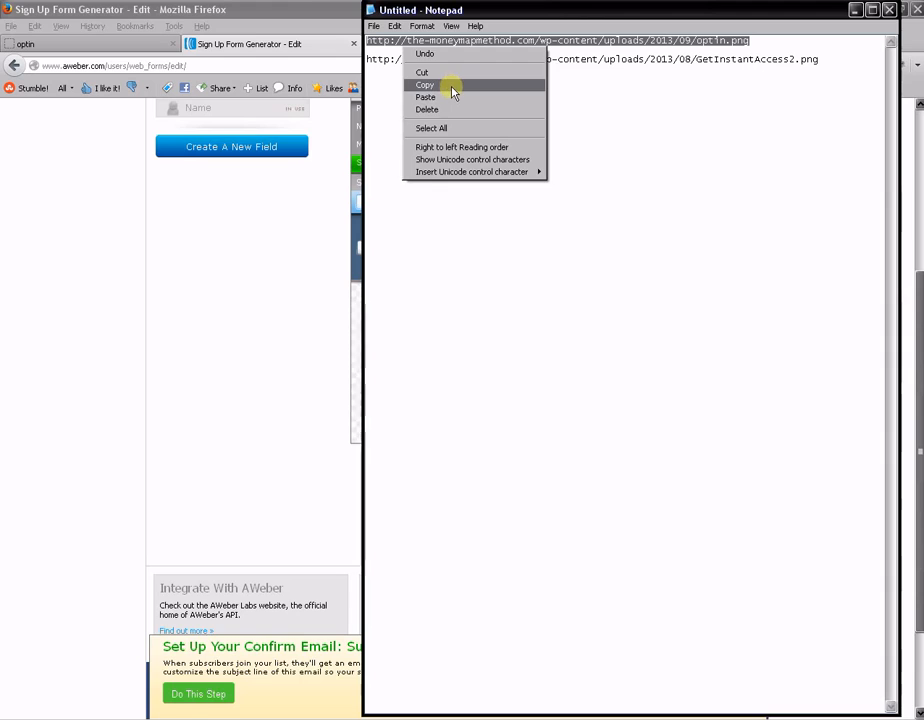
click(450, 86)
Return to Firefox, replace the header's background image address with the copied optin.png URL and widen the form to fit the image text
click(124, 400)
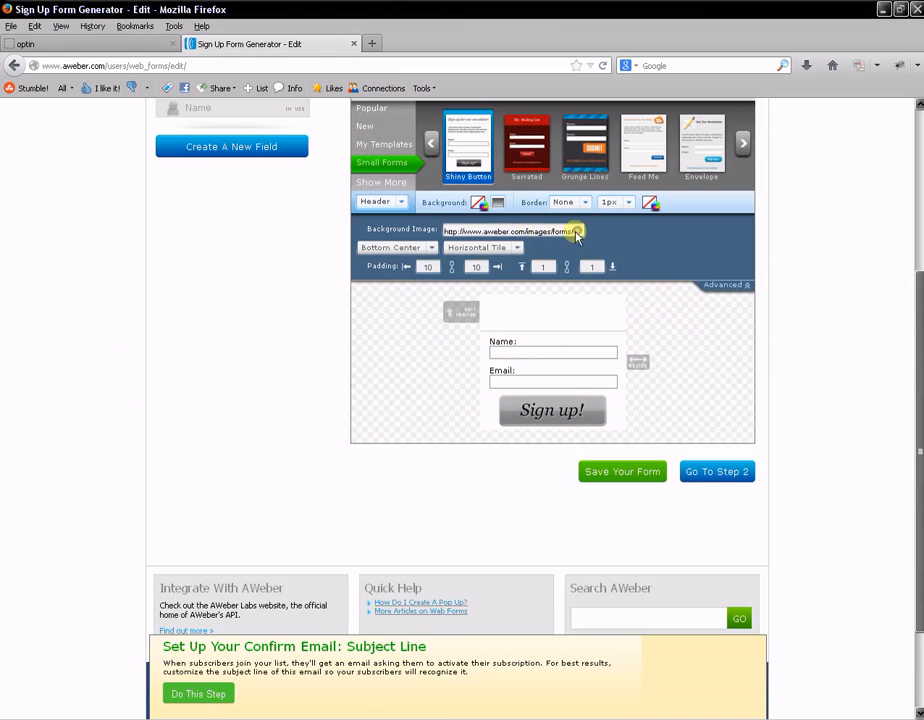
click(577, 232)
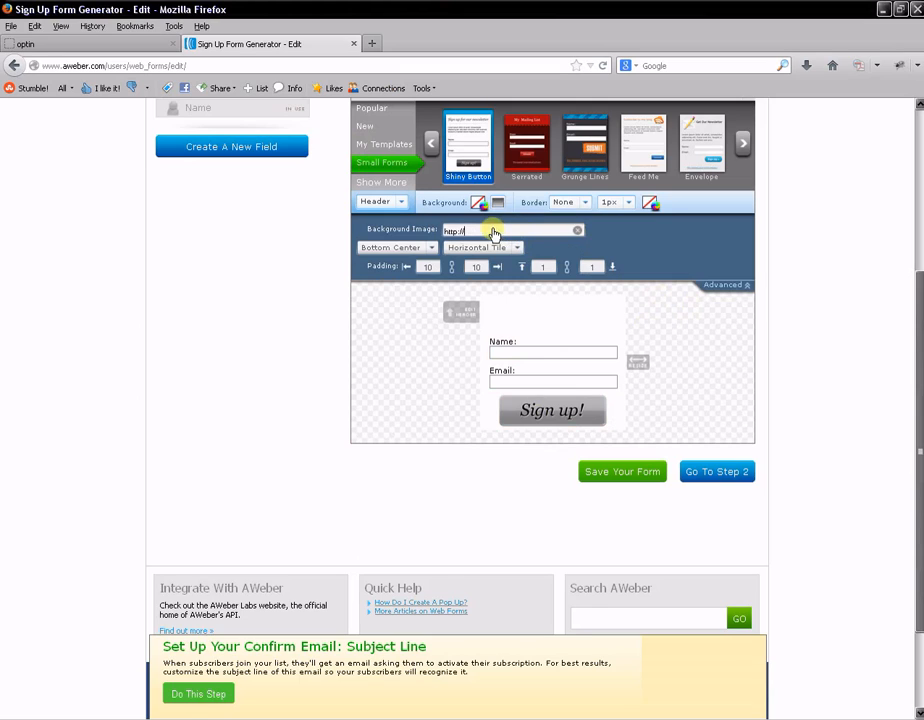
key(ctrl+v)
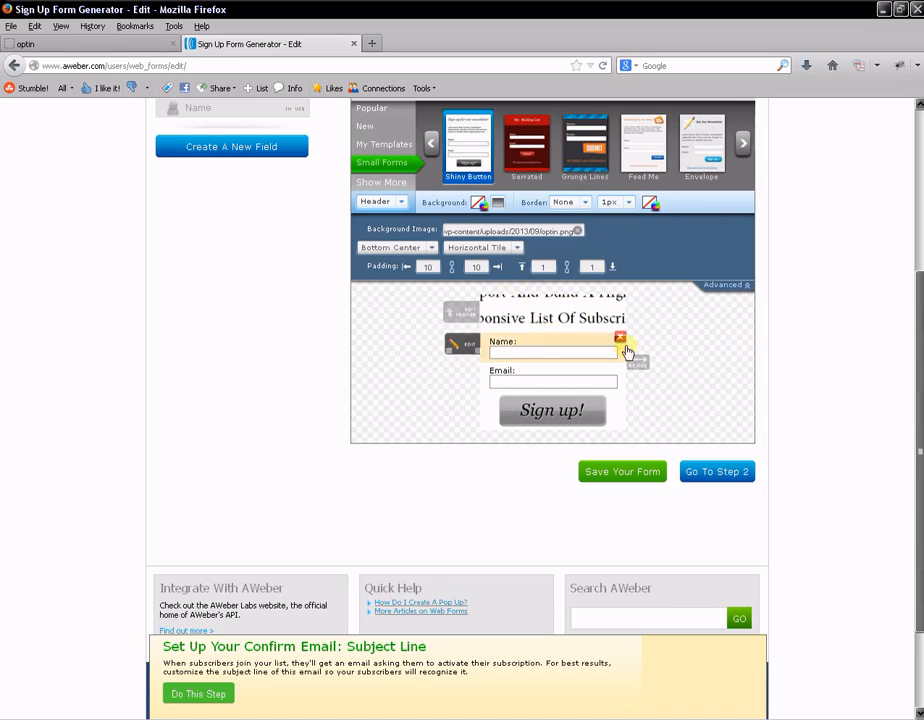
drag(637, 361, 702, 364)
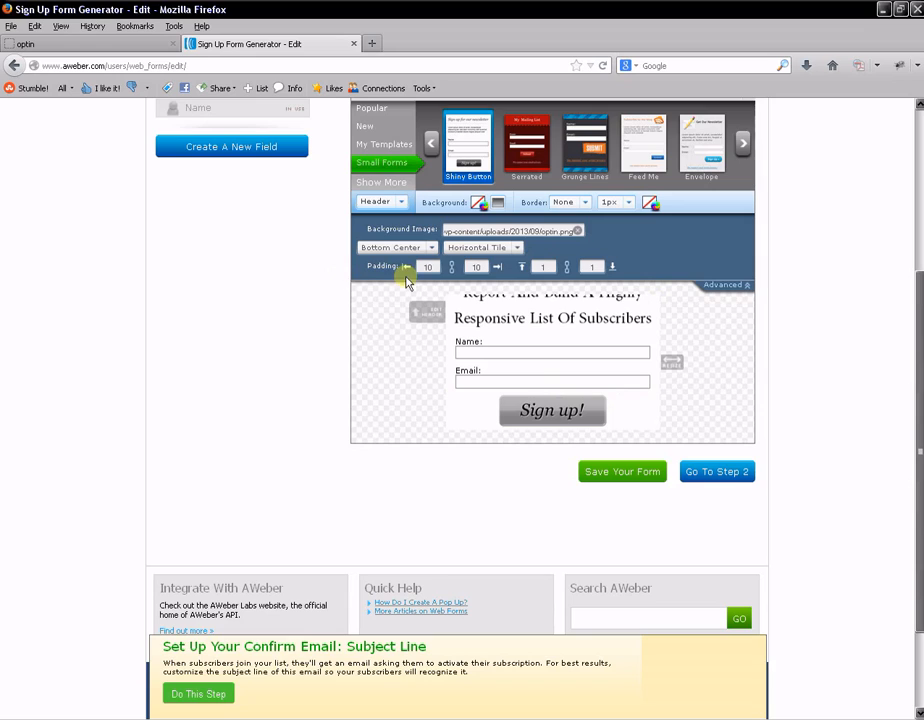
Set the header's top and bottom padding to 200
double_click(546, 266)
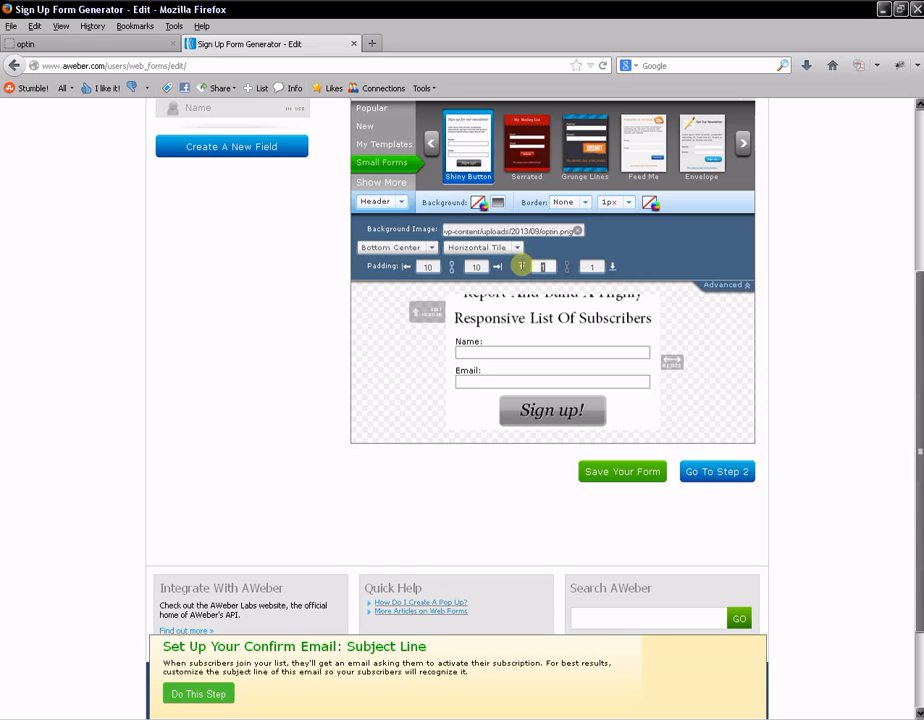
text(00)
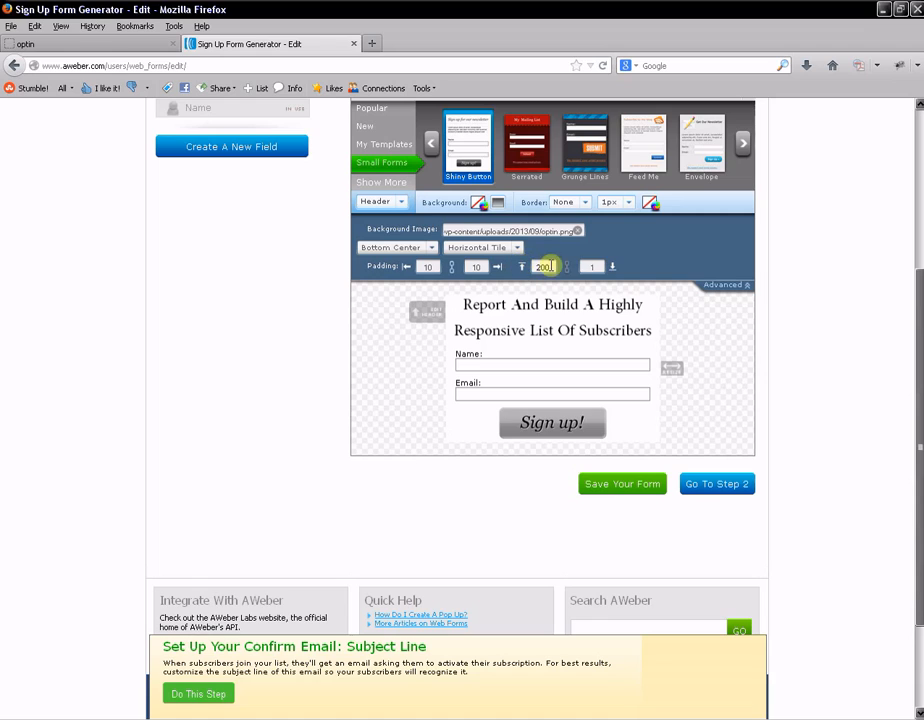
click(590, 266)
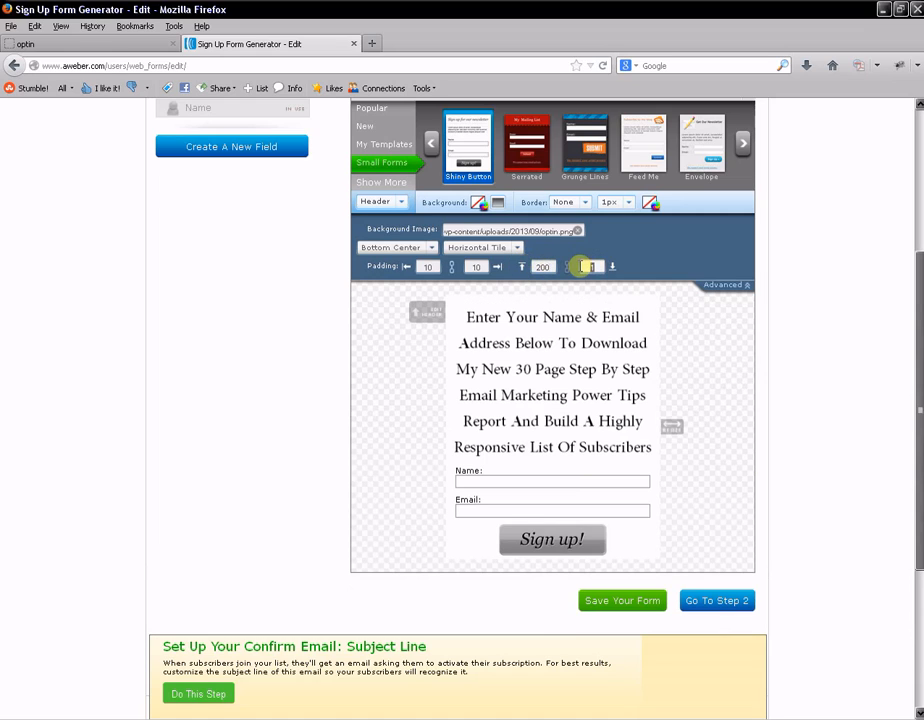
text(200)
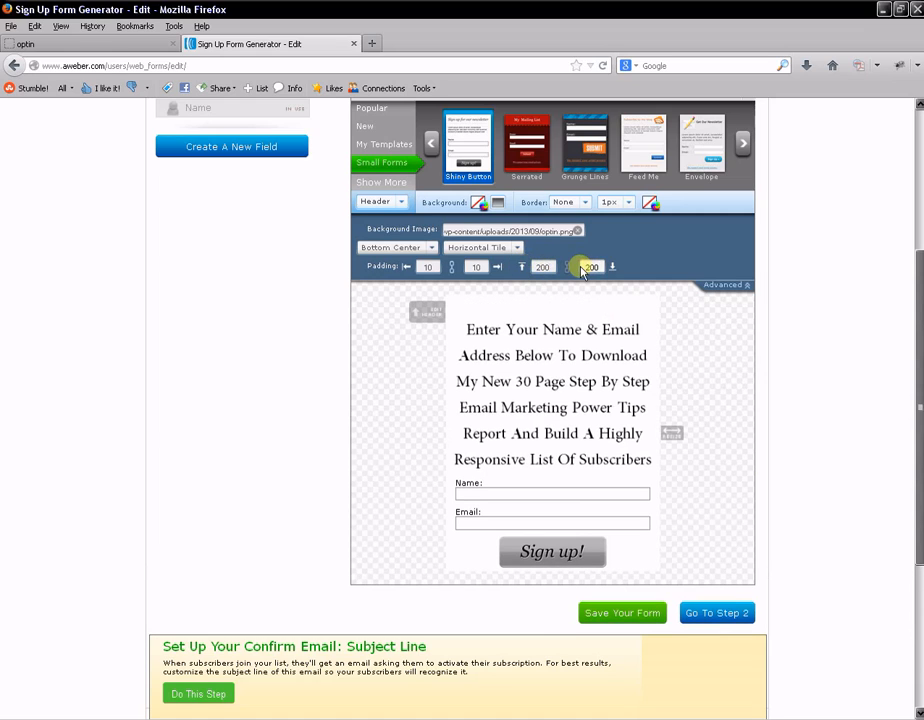
click(716, 406)
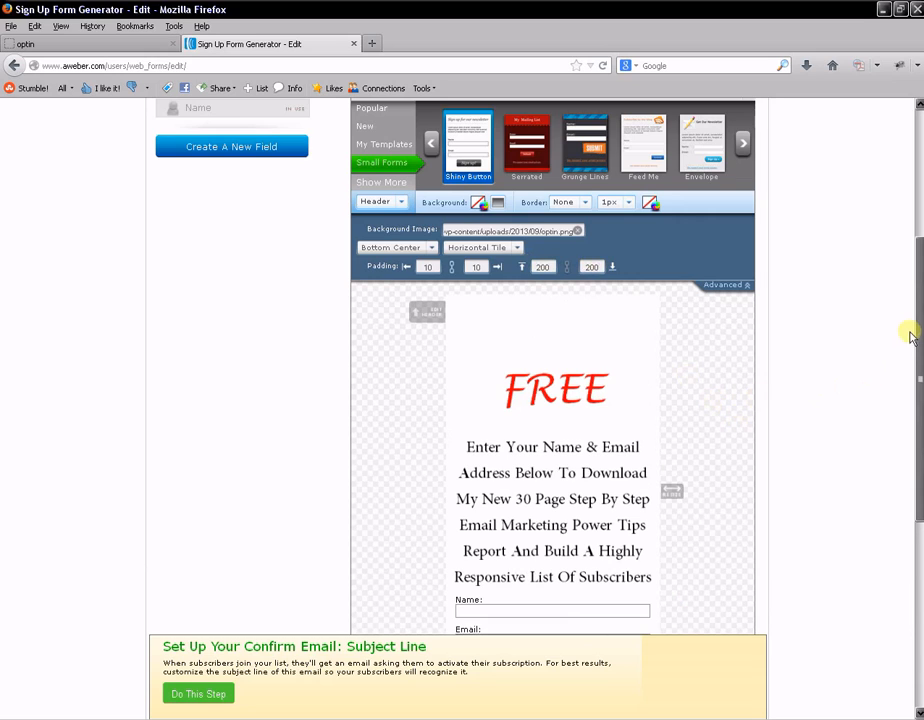
Set the header's top and bottom padding to 150 and check the whole form preview
drag(914, 320, 891, 344)
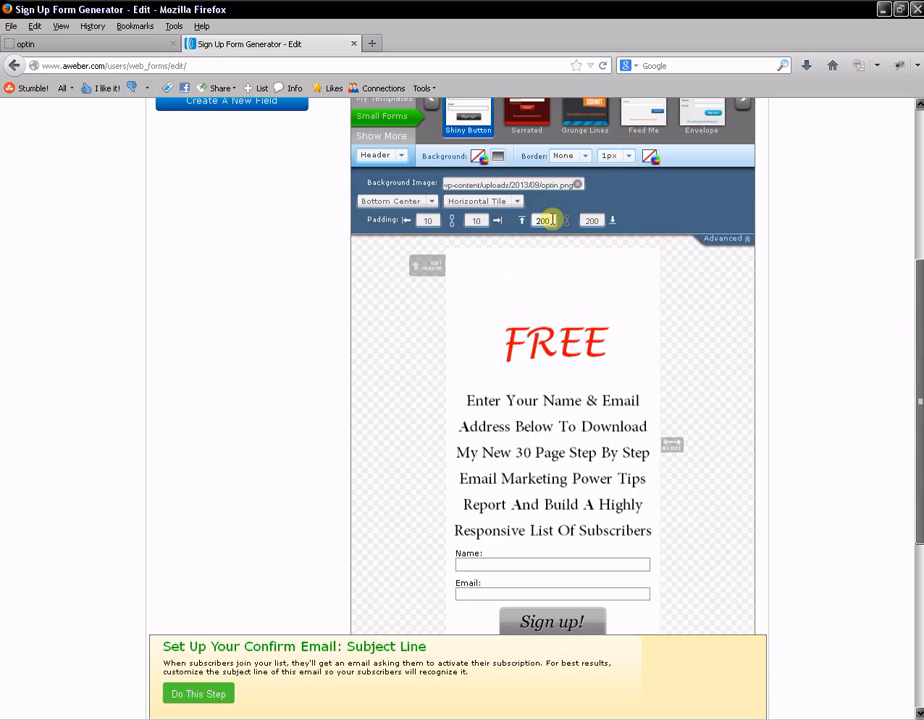
text(50)
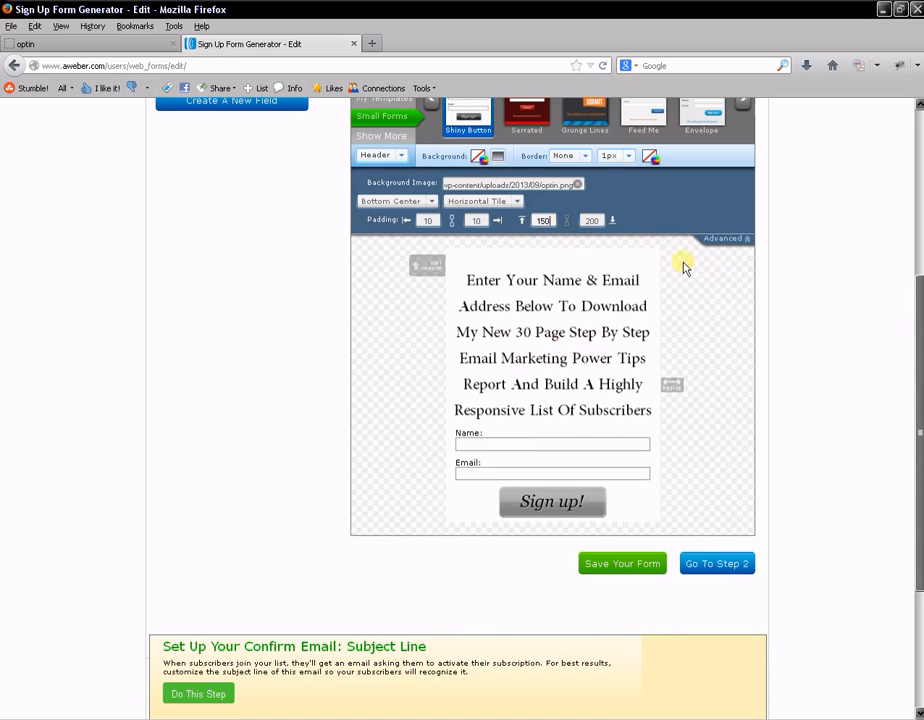
click(595, 220)
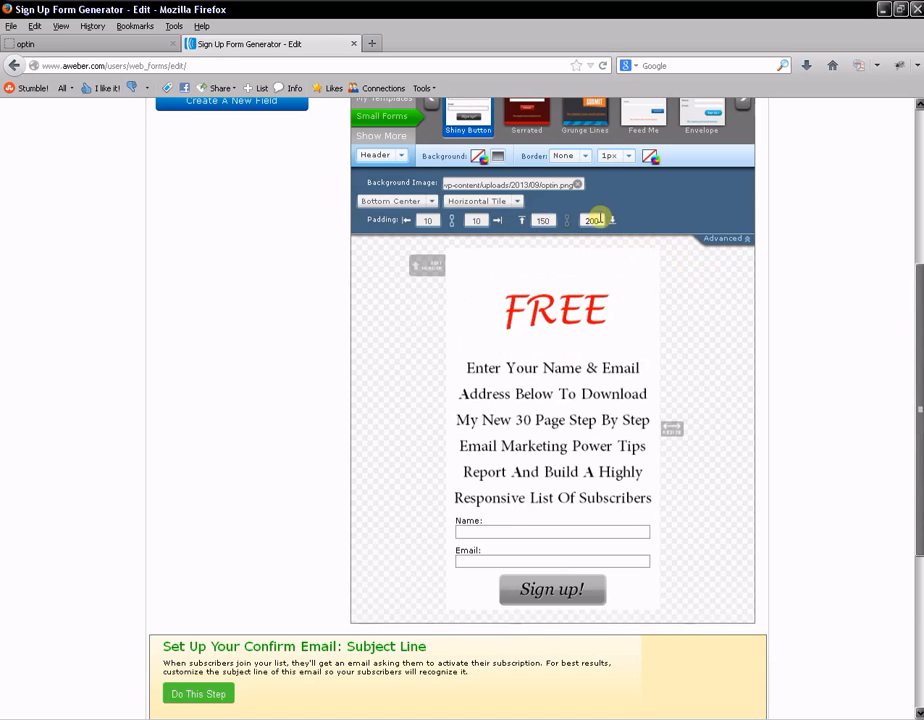
double_click(596, 219)
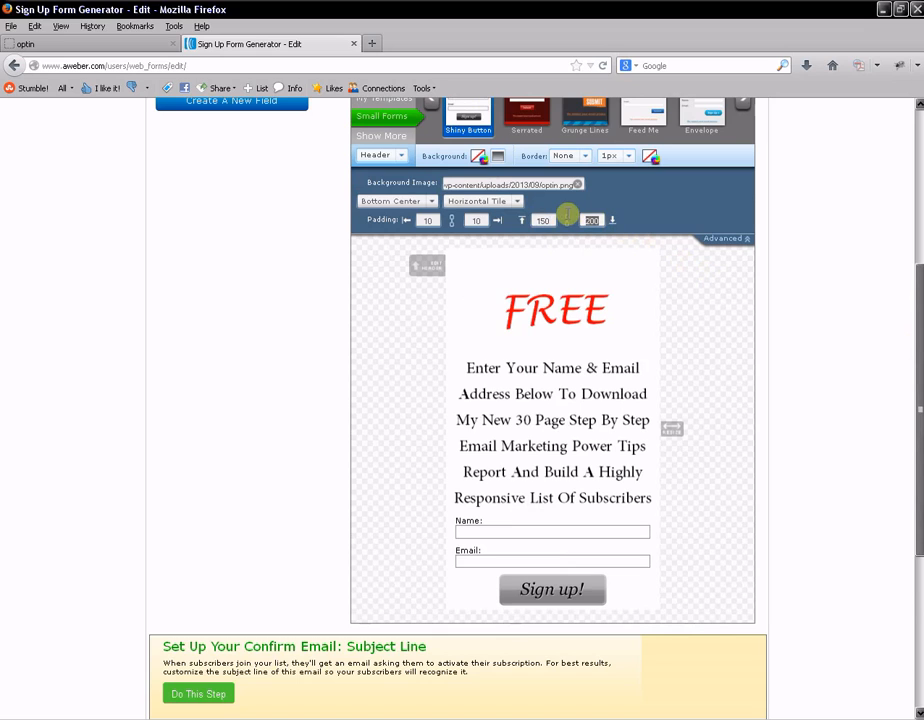
text(150)
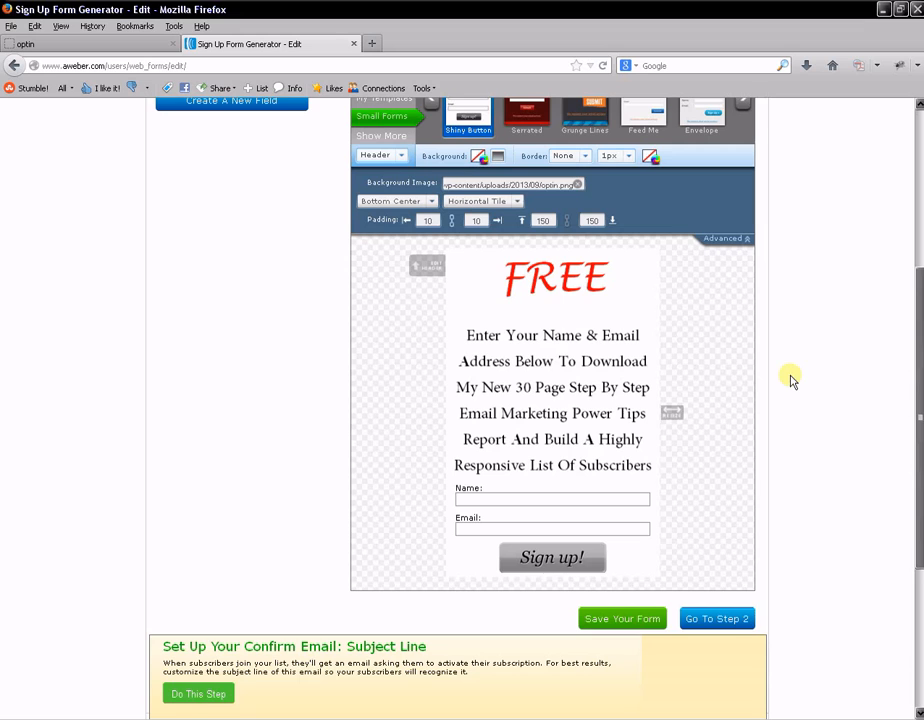
drag(914, 305, 612, 233)
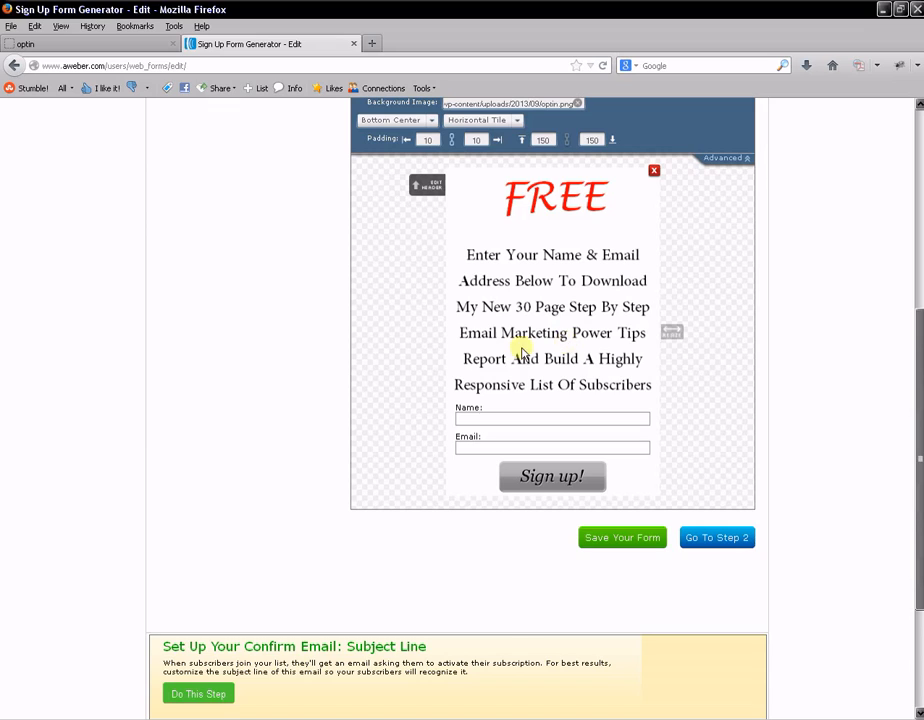
Open the advanced settings of the form's submit button and clear its current button image address
click(616, 474)
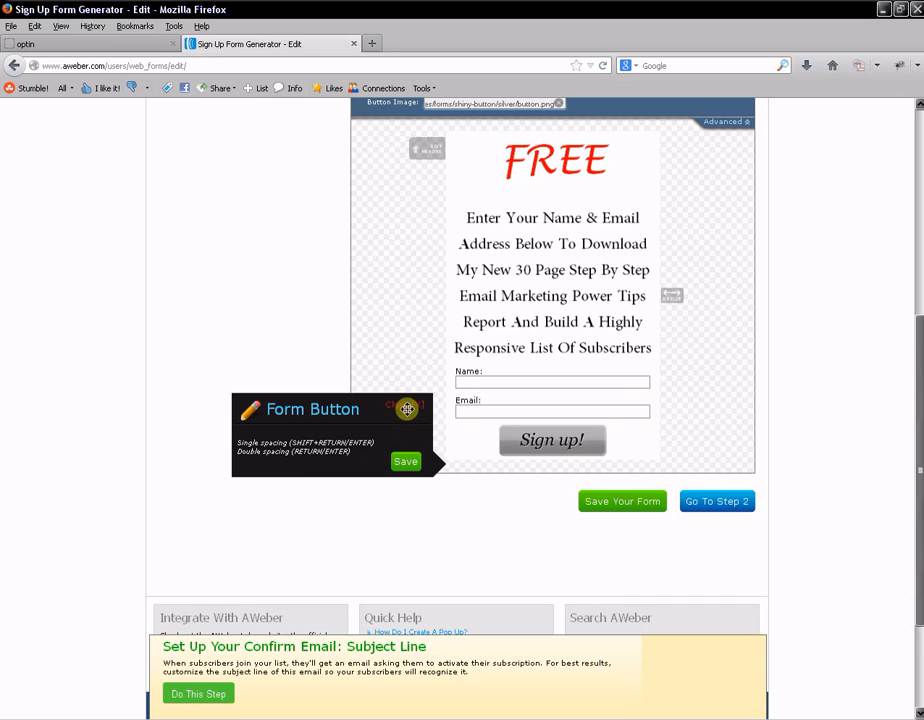
scroll(715, 128, down, 1)
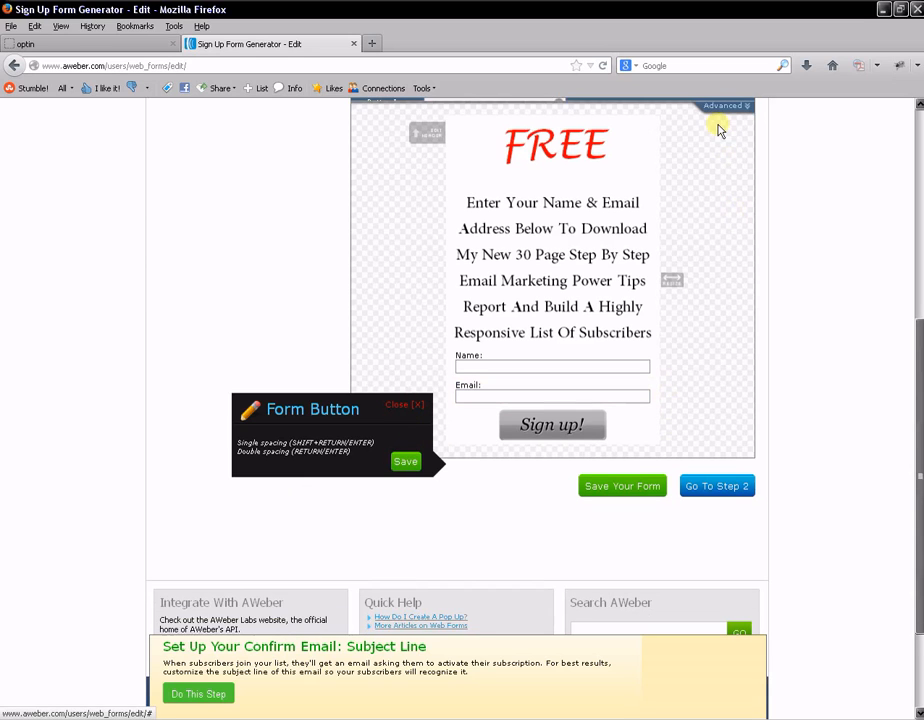
drag(919, 334, 919, 196)
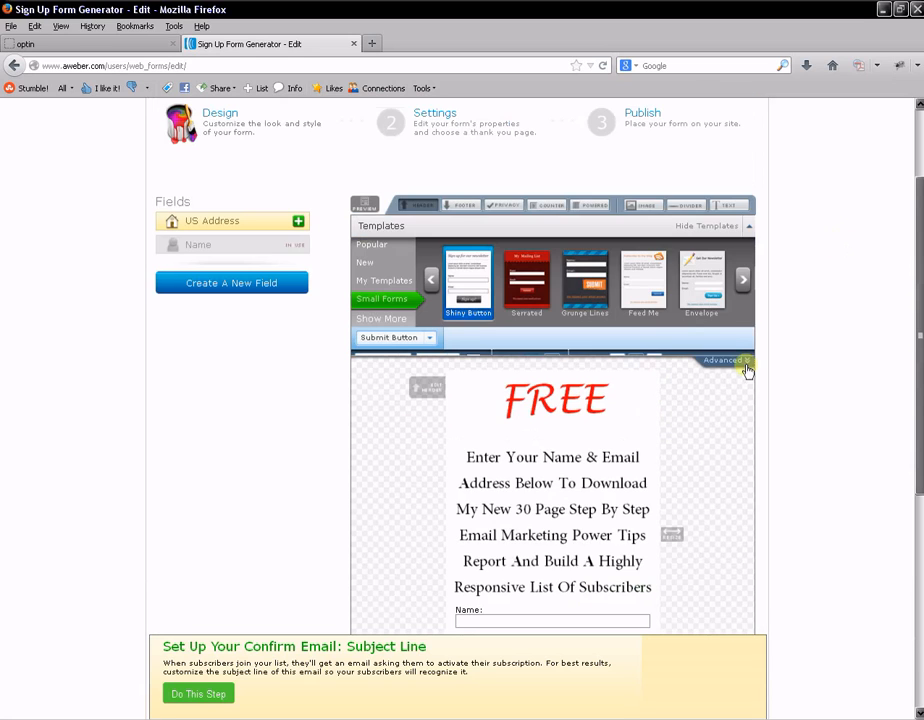
click(731, 361)
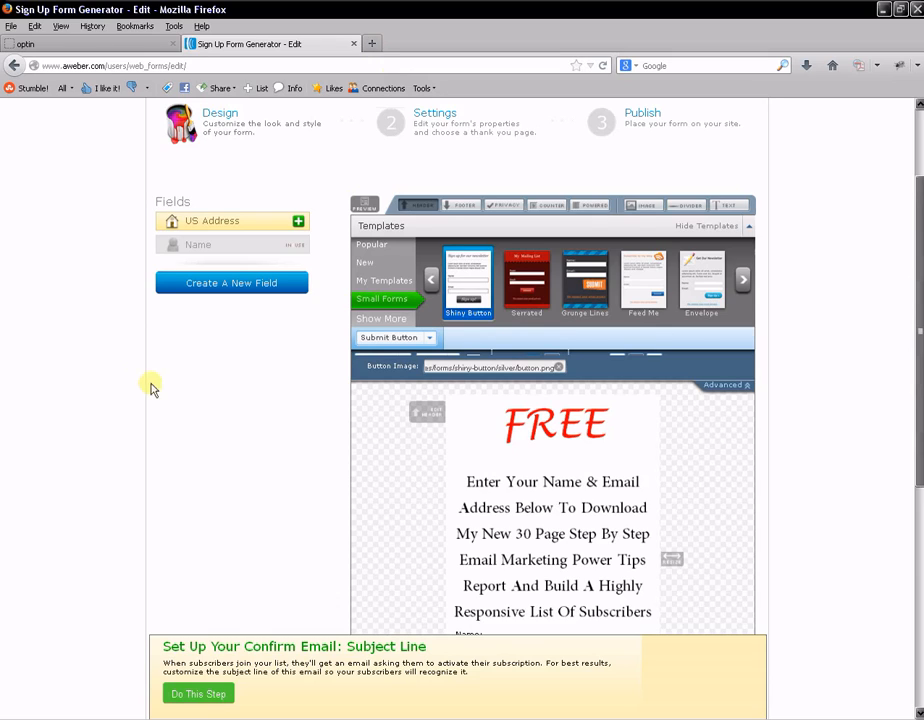
click(559, 368)
Switch to Notepad and copy the GetInstantAccess2.png image address on the second line
click(305, 718)
drag(840, 58, 378, 61)
right_click(400, 60)
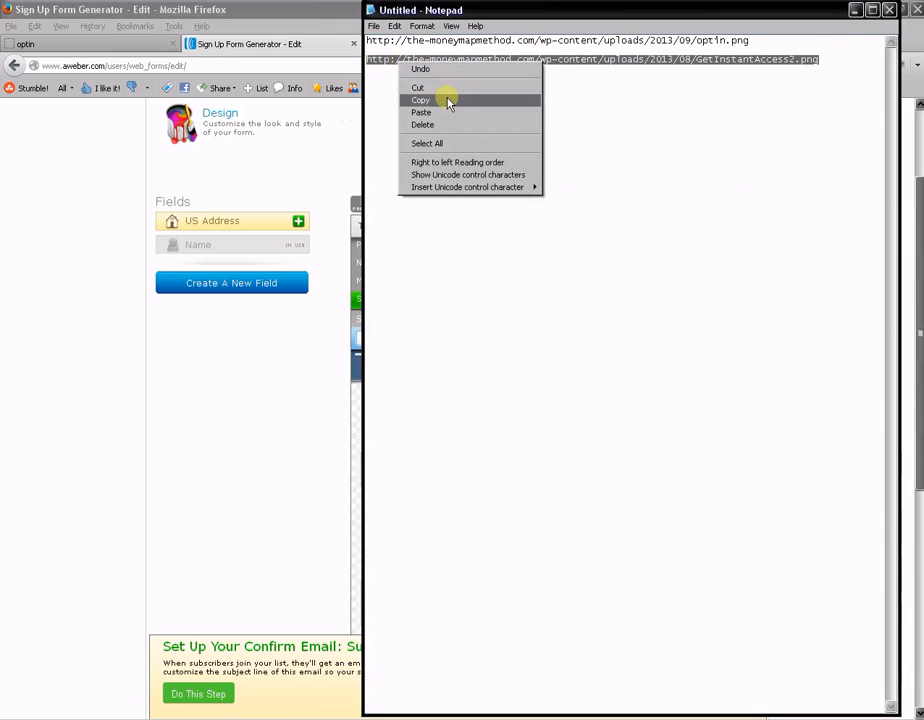
click(450, 99)
Return to Firefox, set the copied GetInstantAccess2.png URL as the submit button's image and close the Form Button editor
click(80, 305)
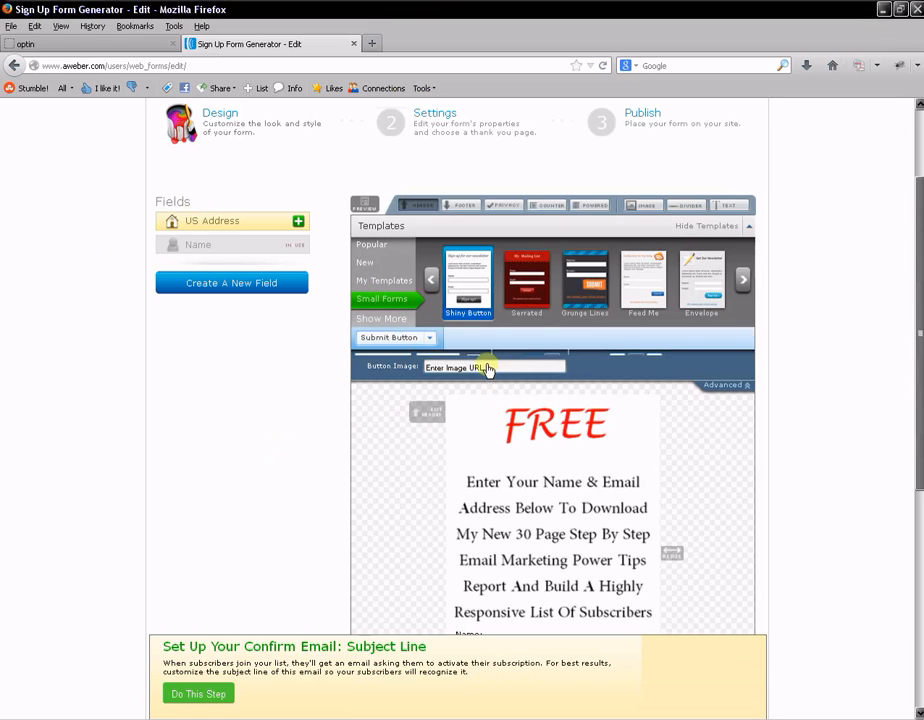
click(488, 368)
drag(463, 365, 360, 372)
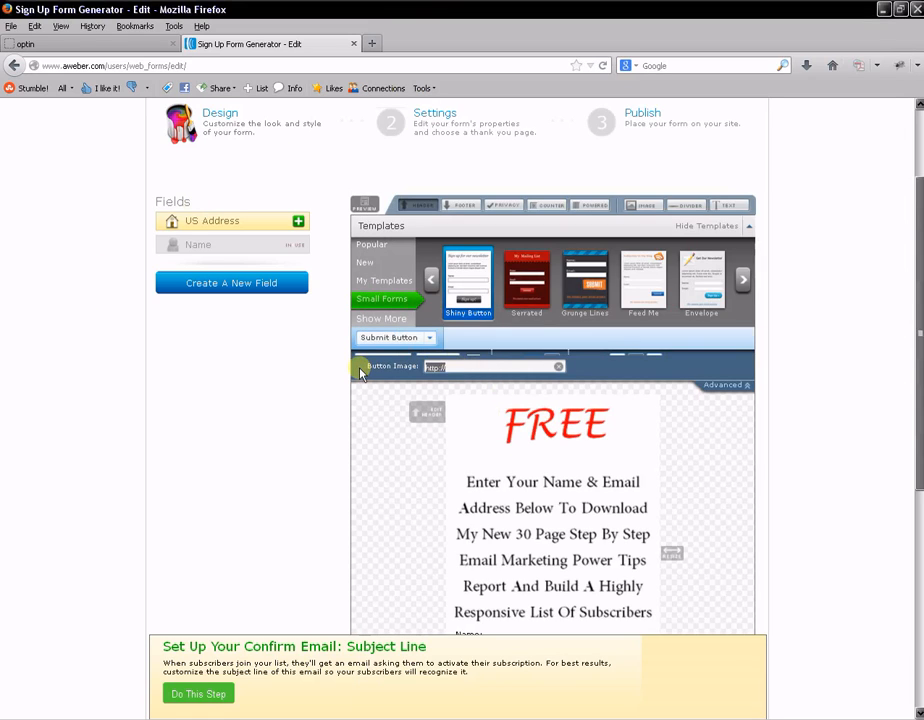
key(ctrl+v)
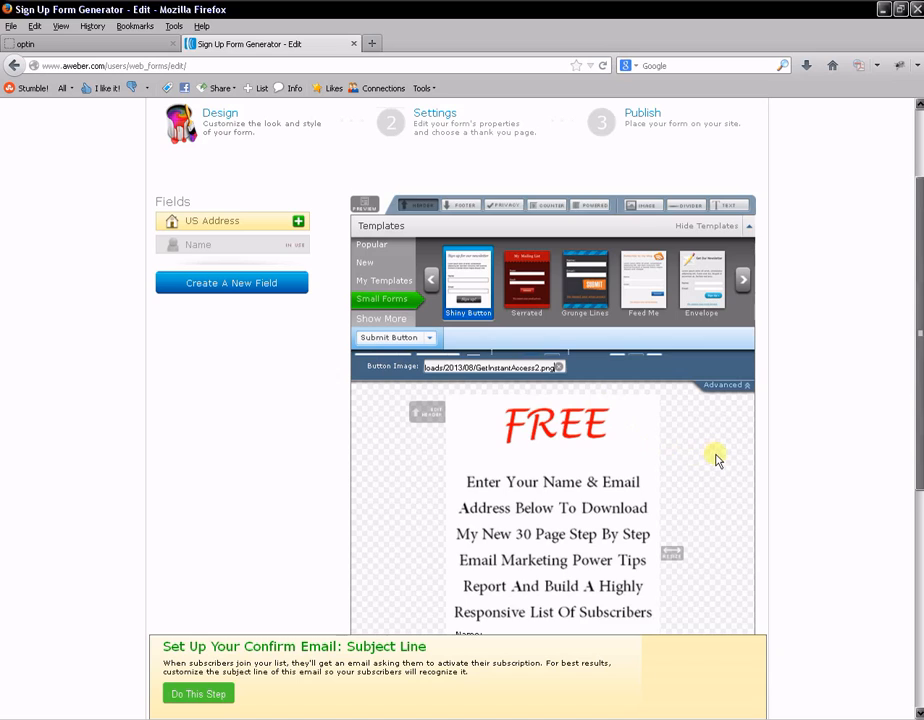
drag(918, 305, 913, 404)
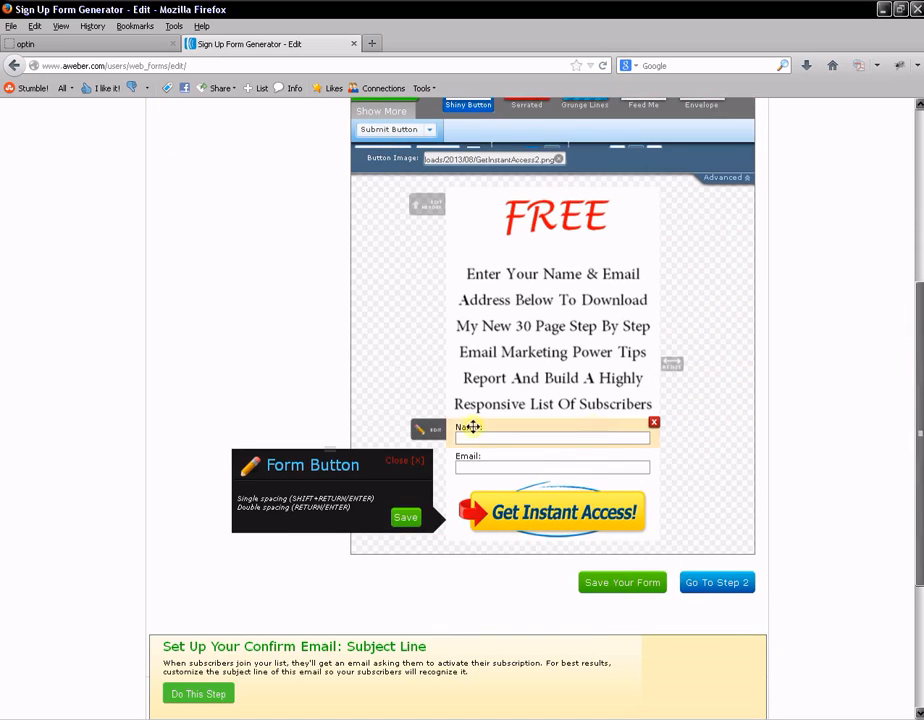
click(402, 462)
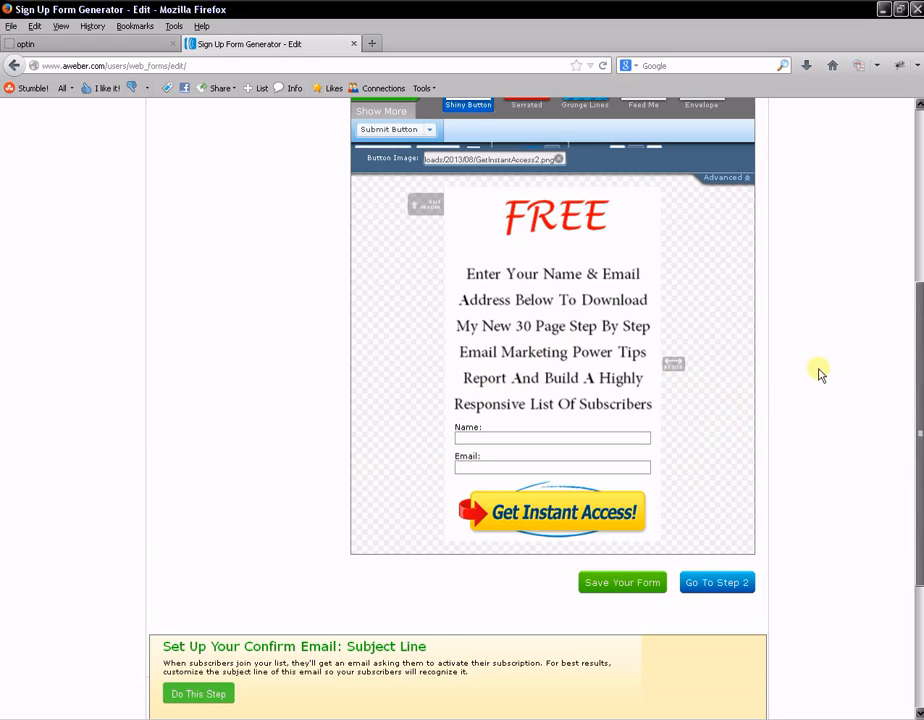
Give the form's body a dashed border
scroll(911, 345, up, 1)
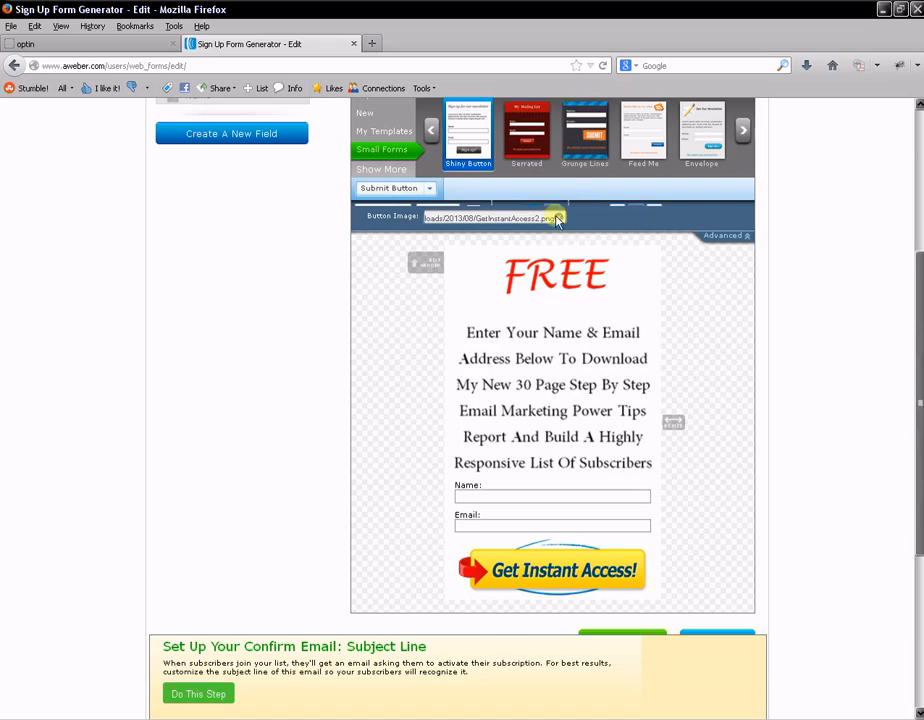
click(429, 189)
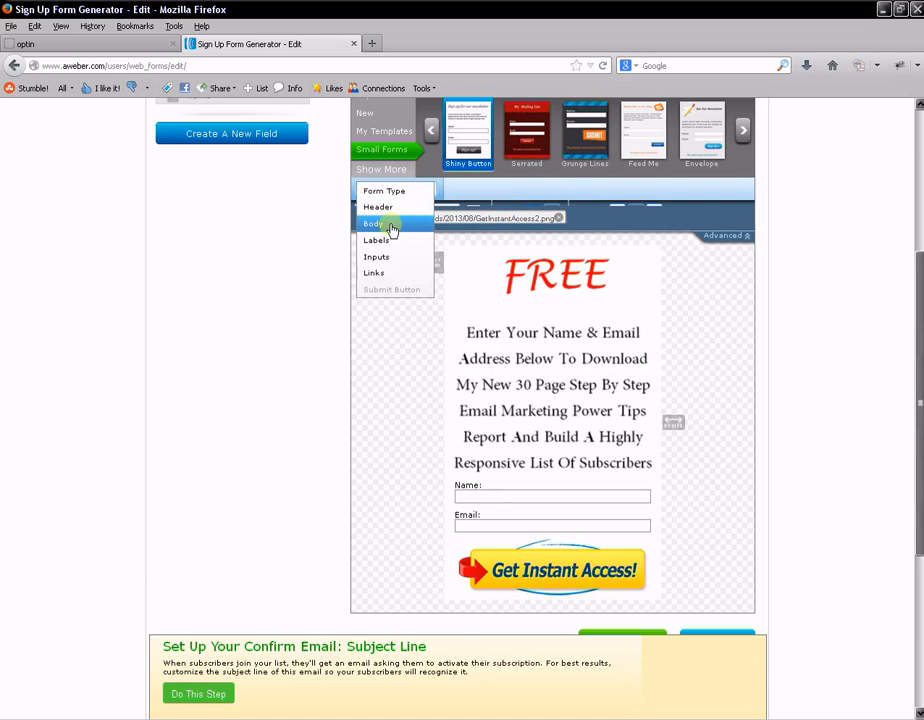
click(392, 227)
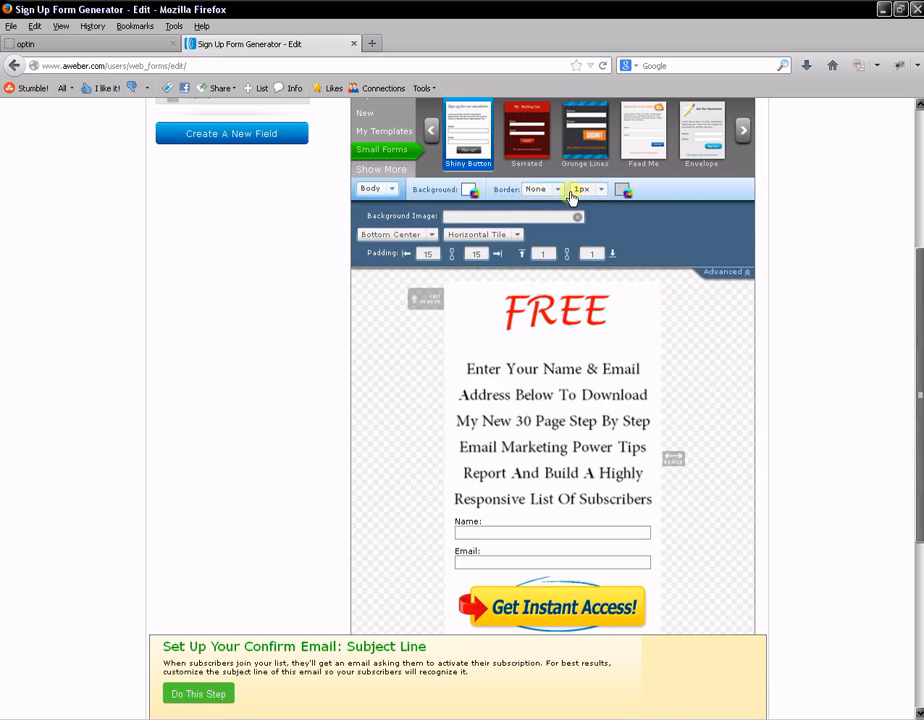
click(554, 193)
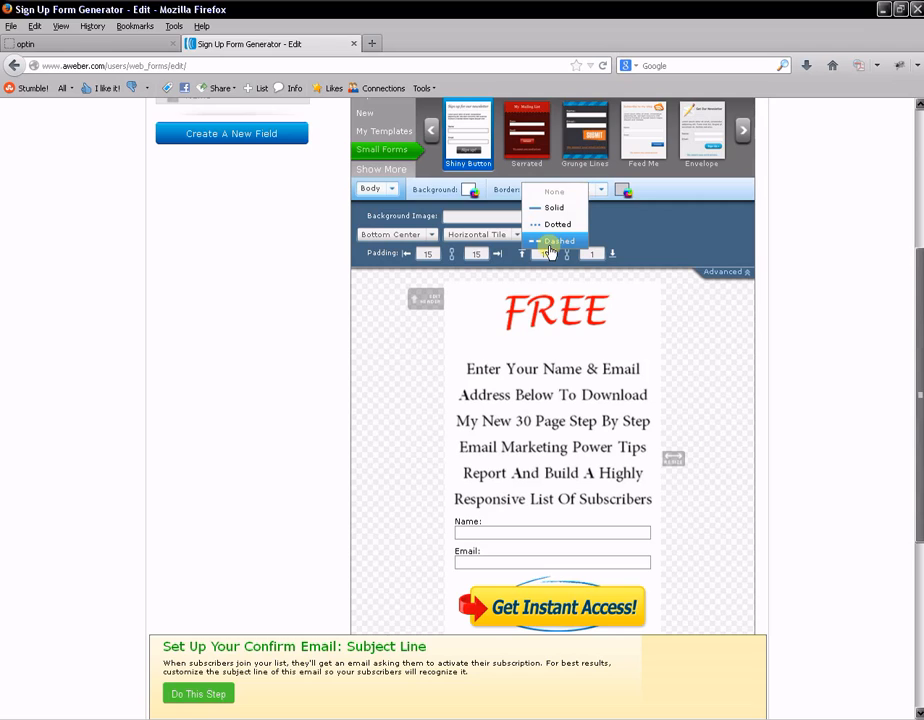
click(556, 241)
Color the body border bright red and set its thickness to 5px
click(633, 190)
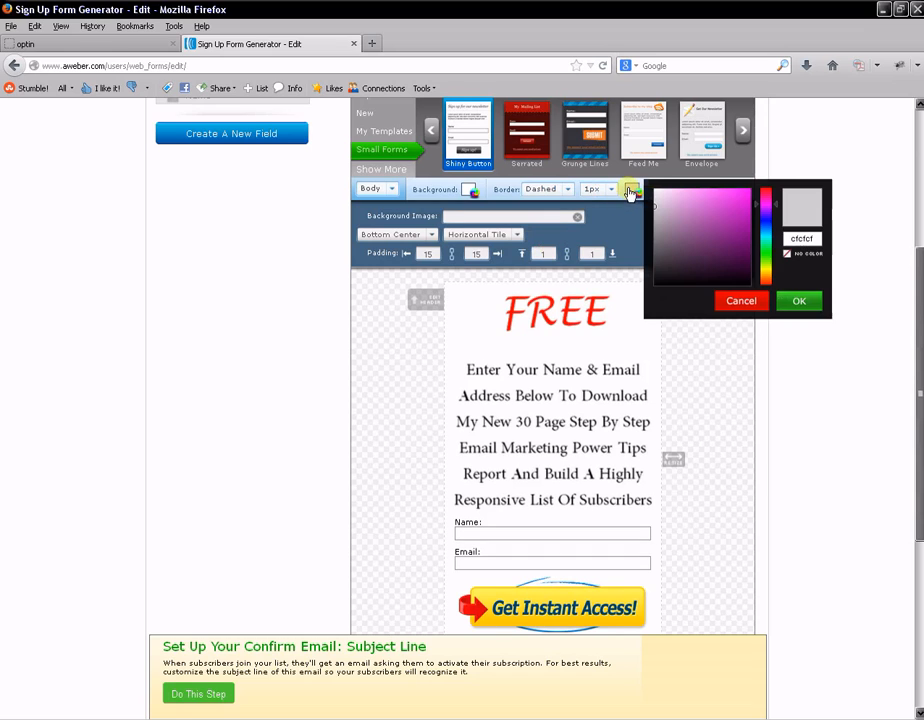
drag(655, 208, 764, 182)
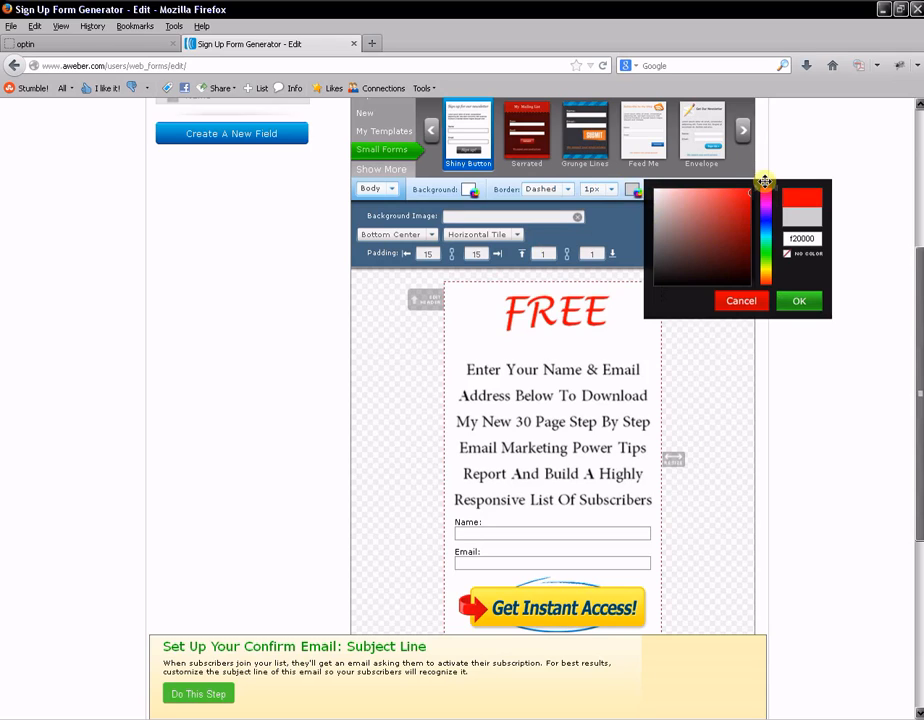
click(751, 187)
click(798, 301)
click(611, 192)
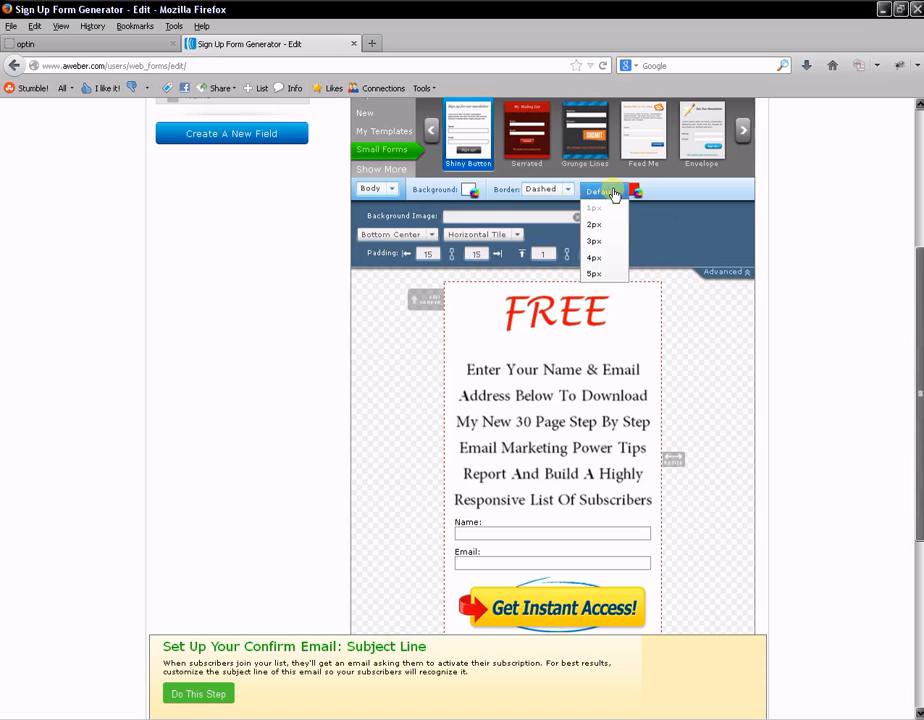
click(600, 273)
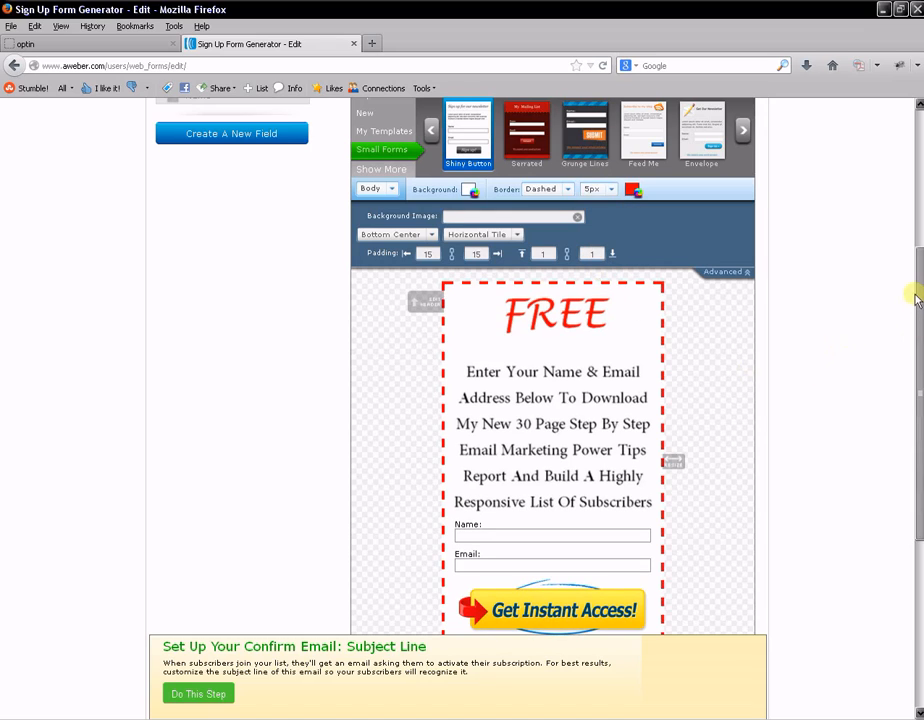
drag(914, 294, 920, 331)
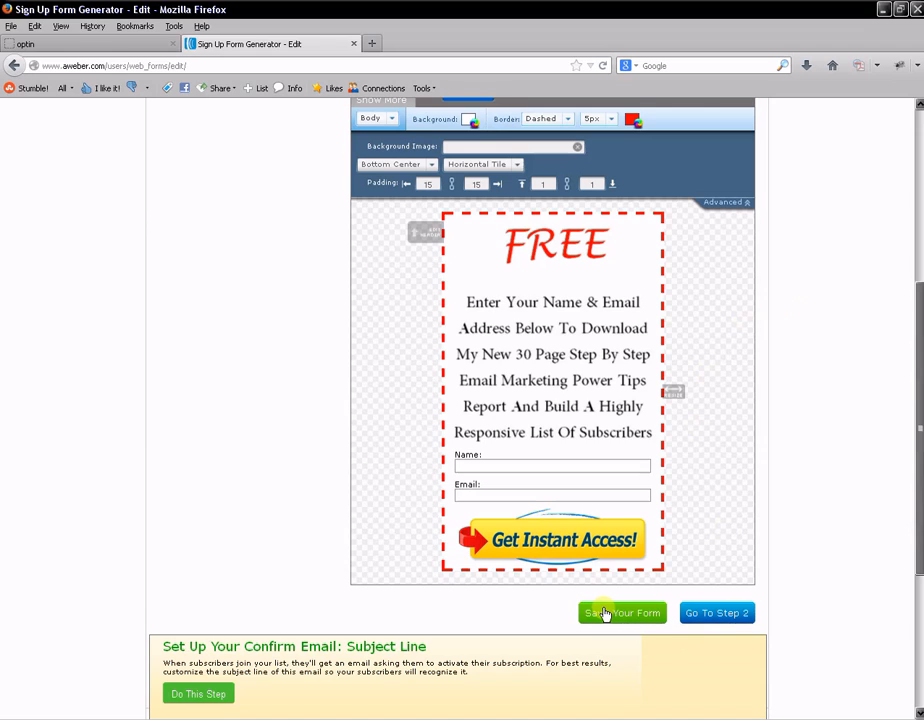
Save the form and proceed through the Settings step to the Publish step, keeping the default form settings
click(604, 613)
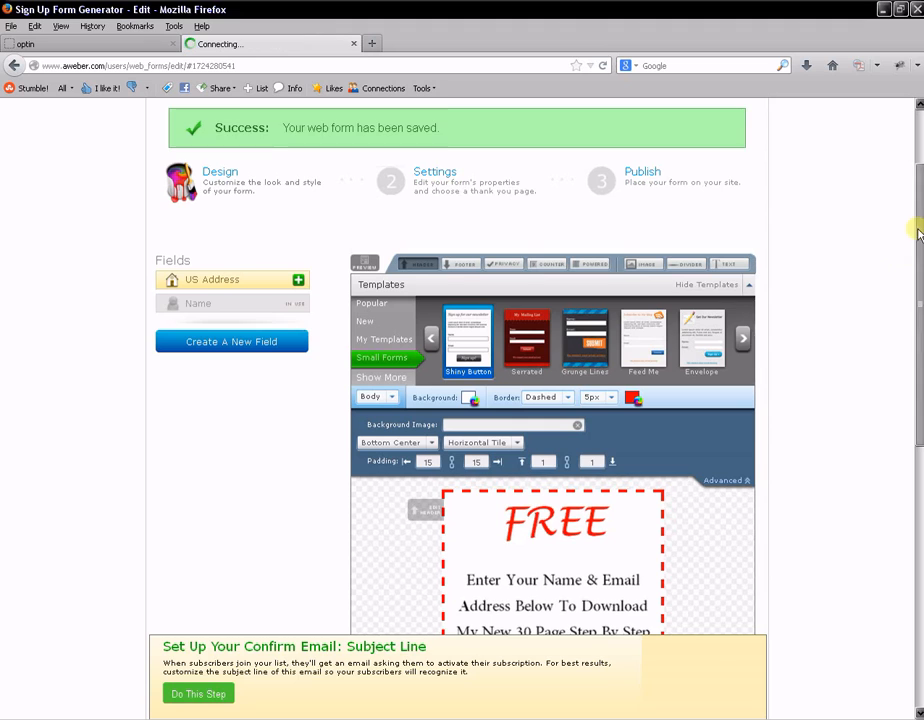
drag(918, 227, 912, 437)
click(709, 472)
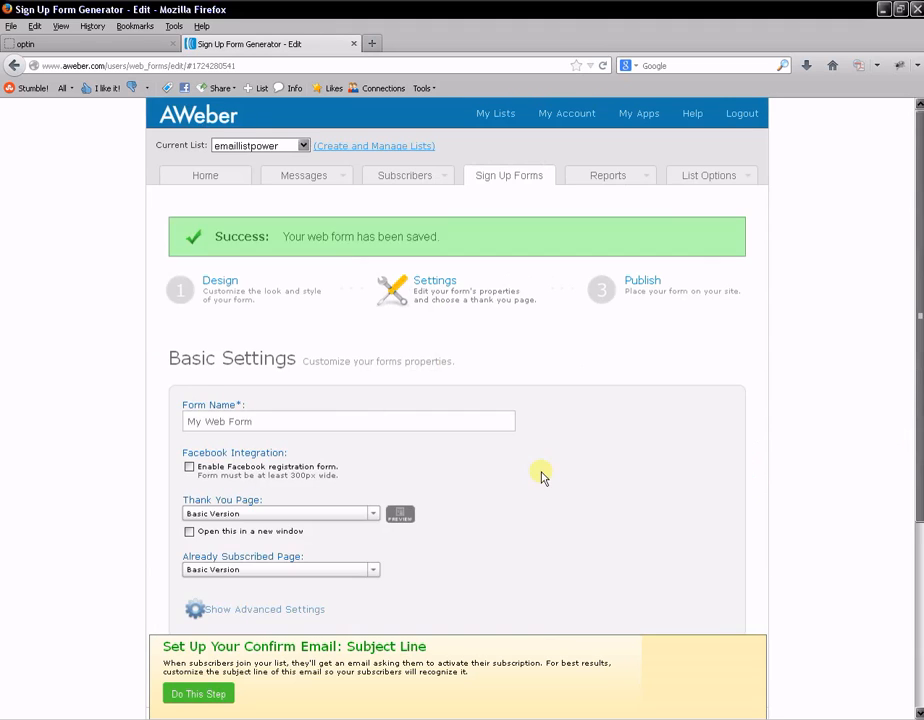
middle_click(113, 423)
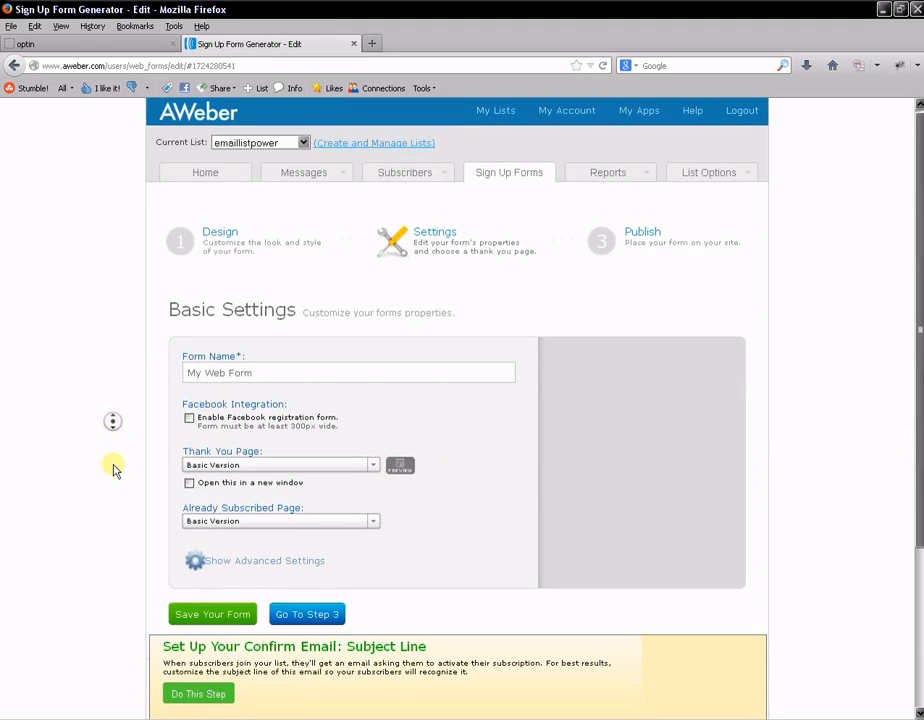
click(283, 402)
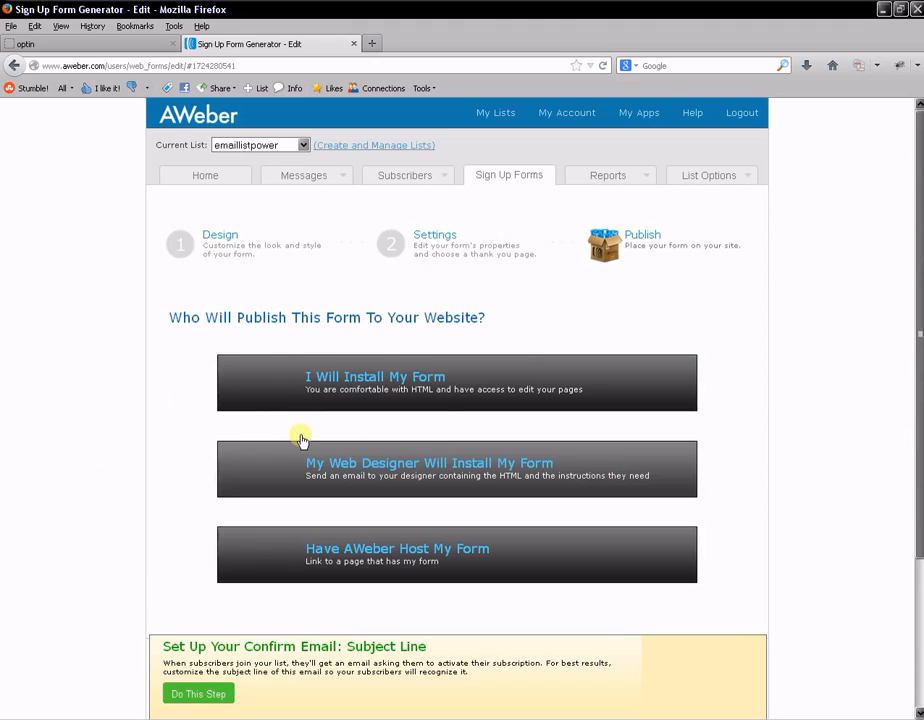
Choose to install the form yourself and copy its JavaScript snippet
click(420, 387)
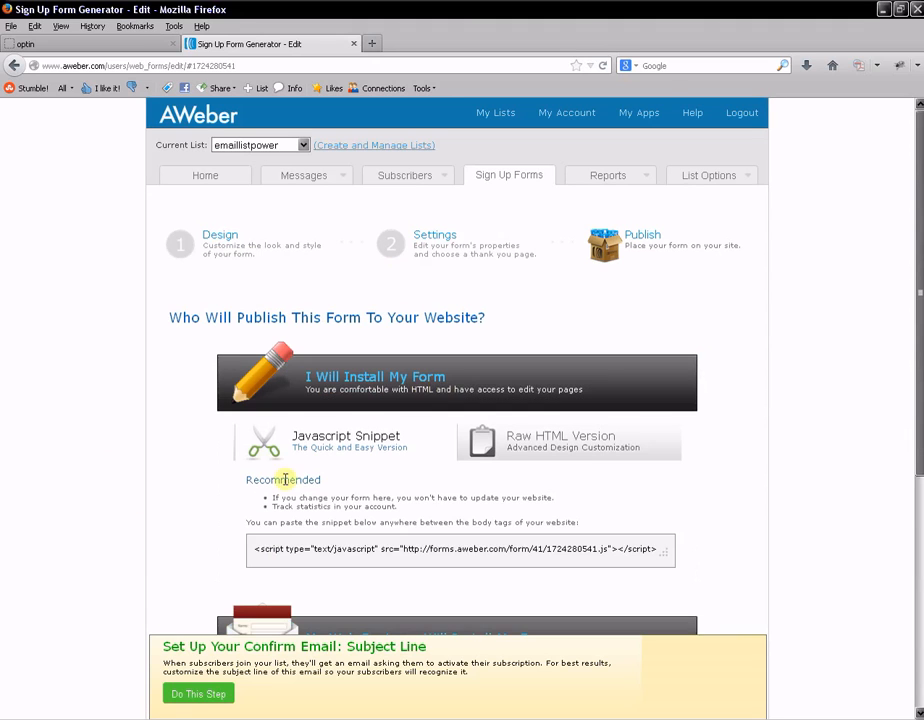
click(371, 550)
right_click(371, 549)
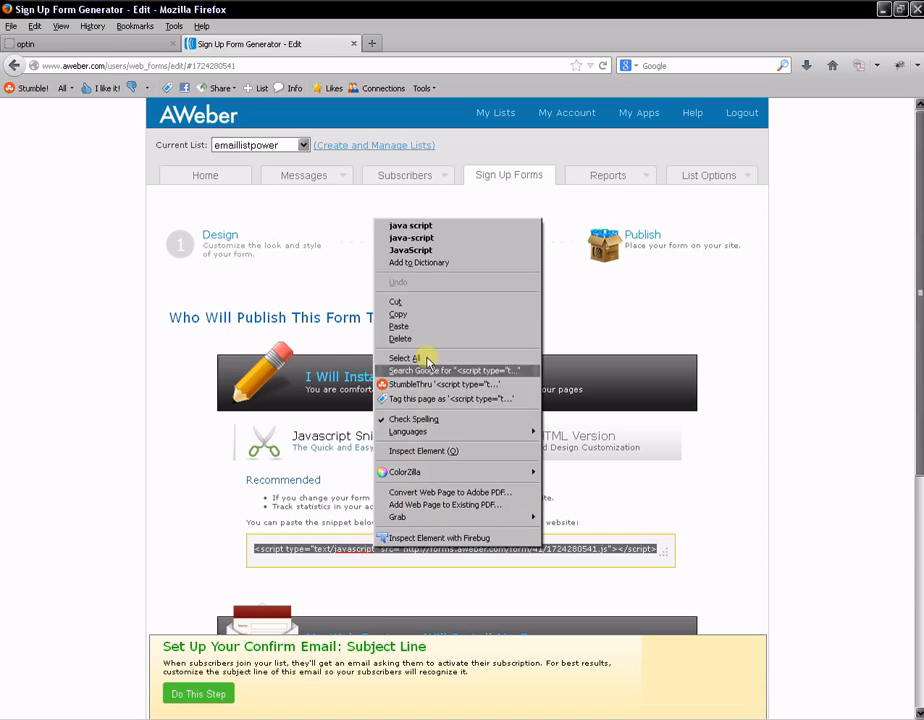
click(426, 316)
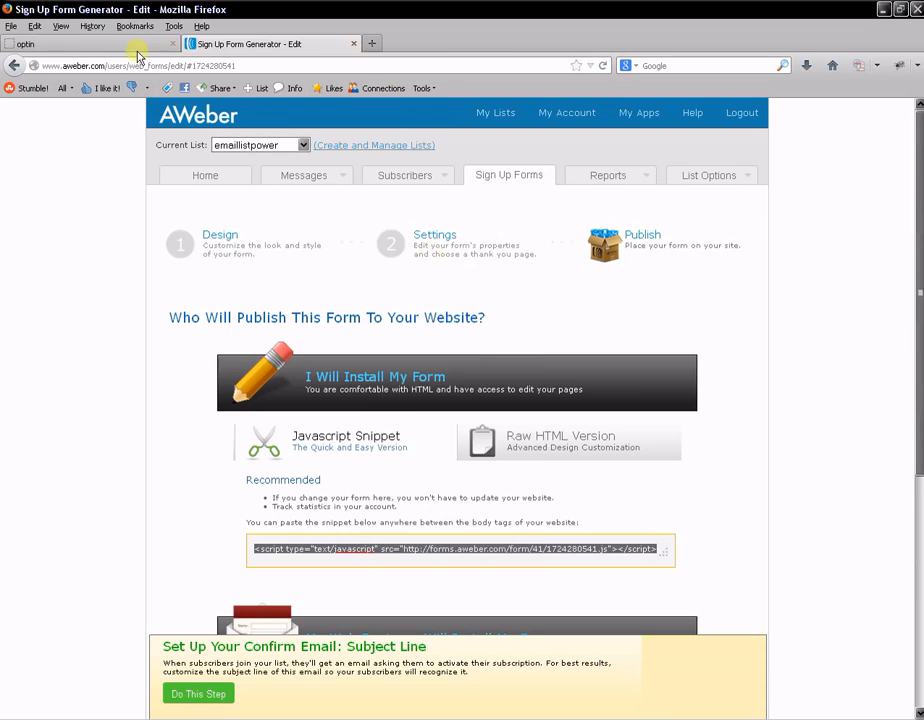
Go to the WordPress optin page, start a new page from it and title it gfhfhgg
click(95, 44)
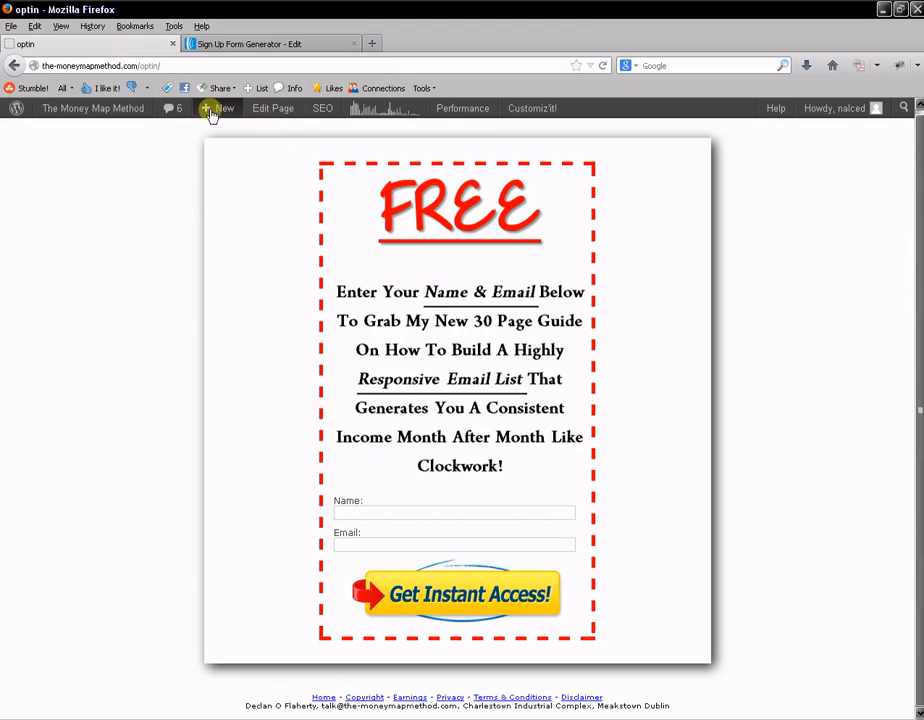
mouse_move(220, 112)
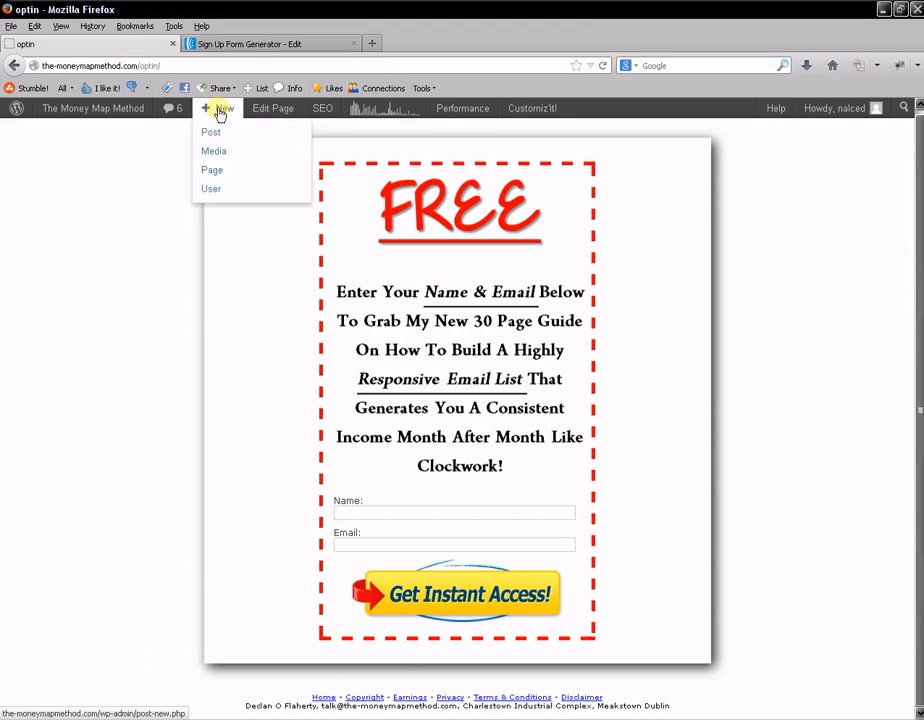
click(214, 171)
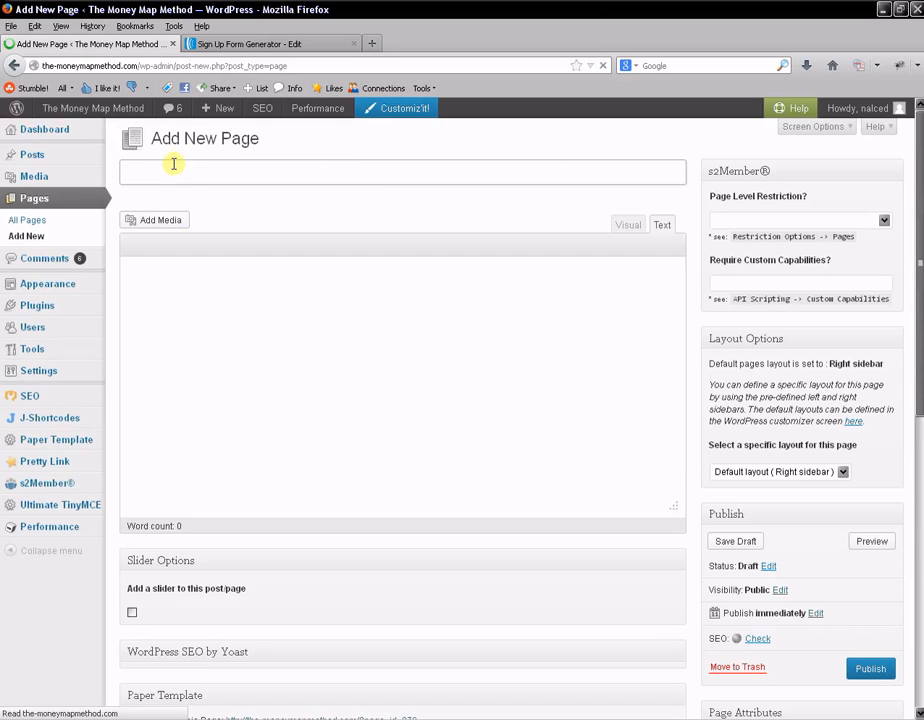
text(gfhfhgg)
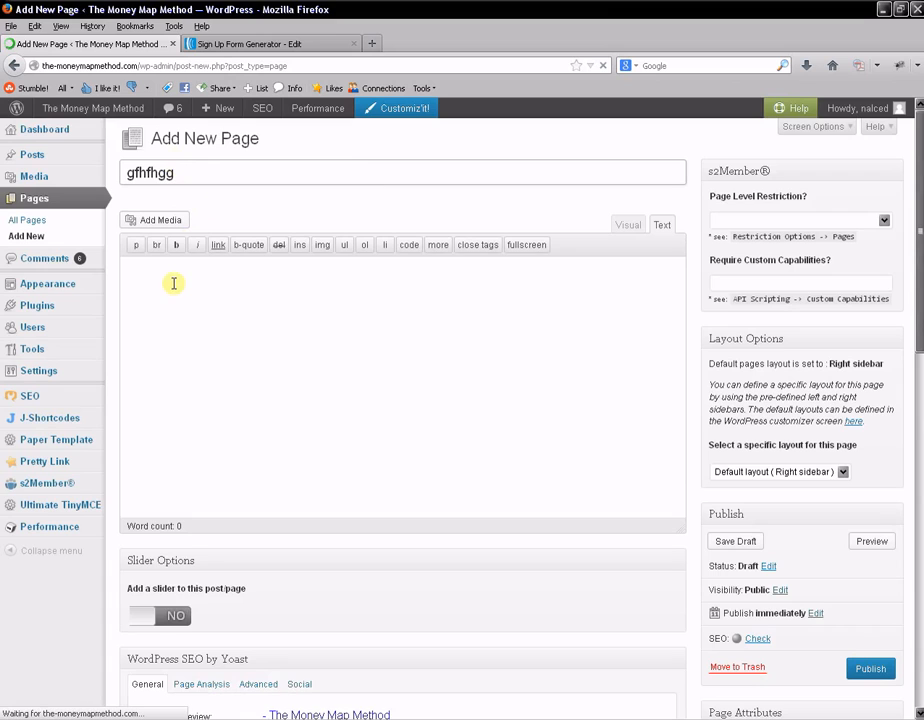
Paste the copied AWeber form script into the new page's text content and preview the page with the complete form
click(185, 285)
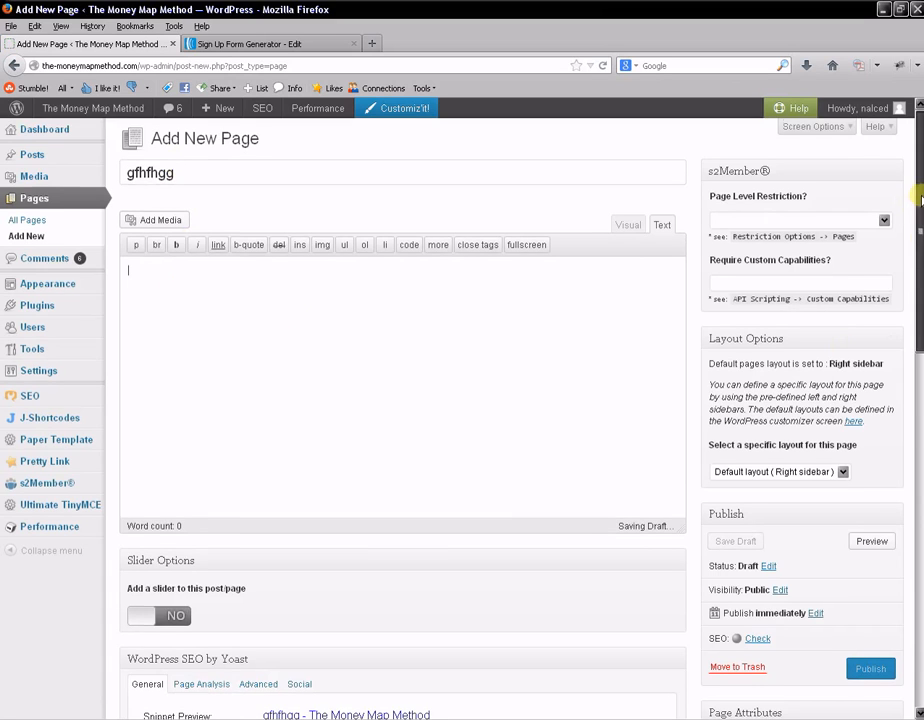
scroll(913, 250, down, 3)
scroll(552, 243, up, 2)
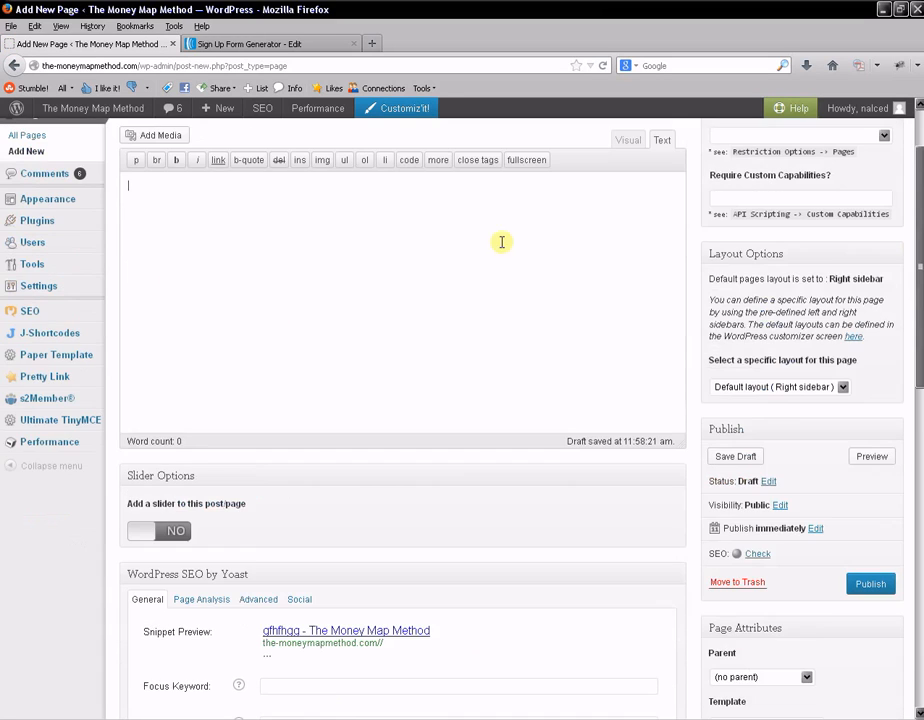
right_click(154, 200)
click(197, 253)
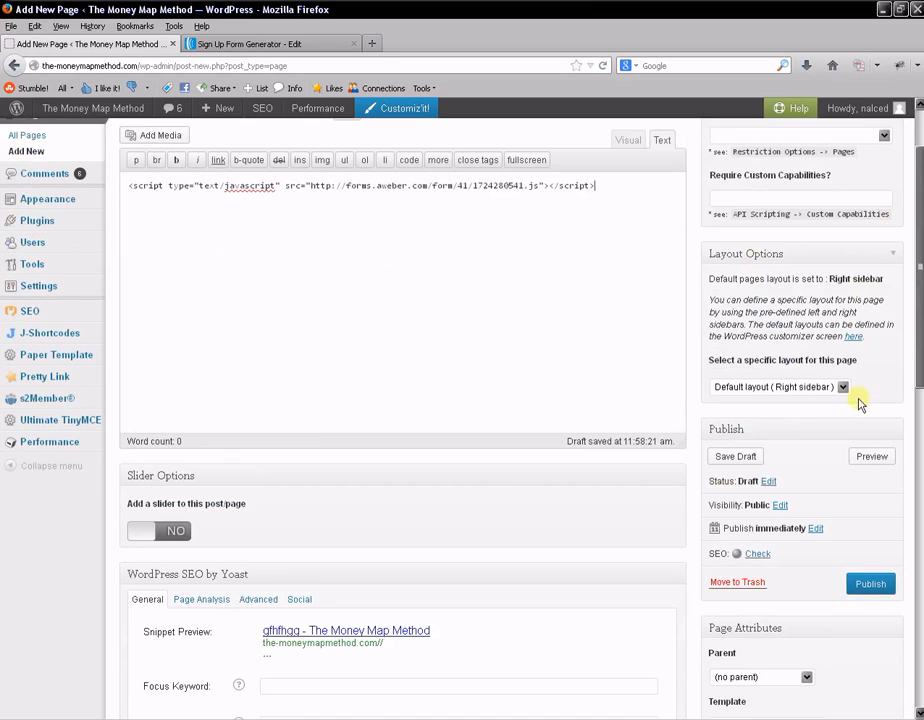
click(864, 457)
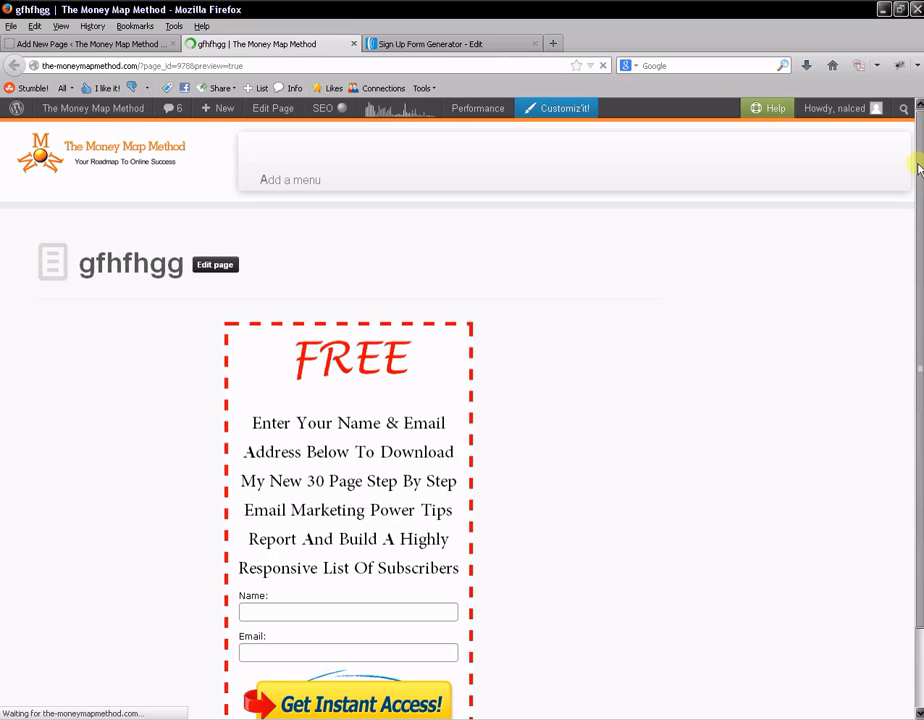
scroll(916, 200, down, 2)
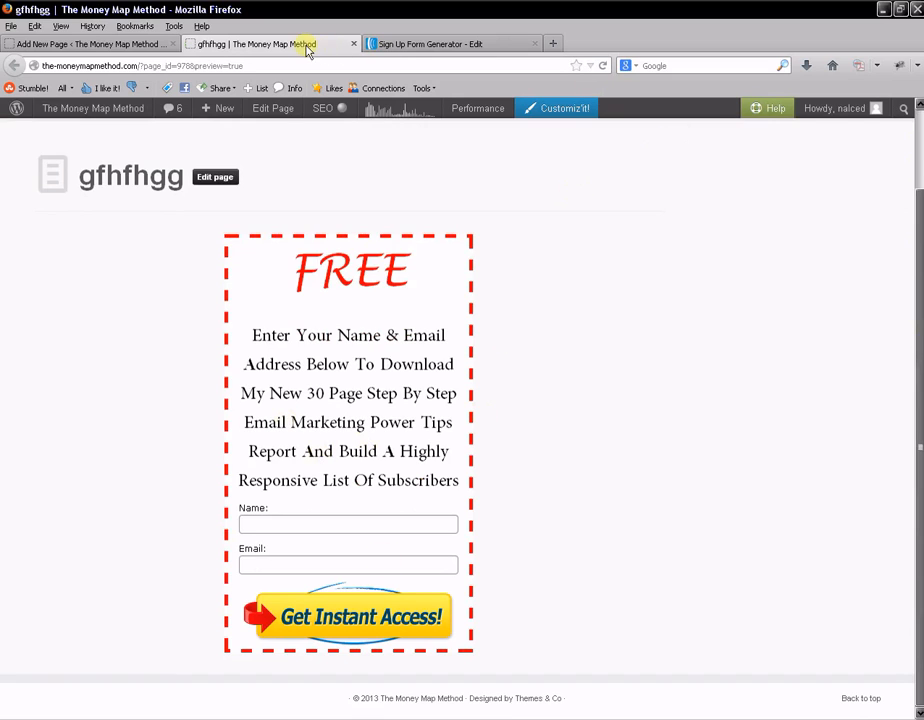
Apply the BLACK PAPER template to the gfhfhgg draft page and save all changes, leaving the page when asked
click(126, 46)
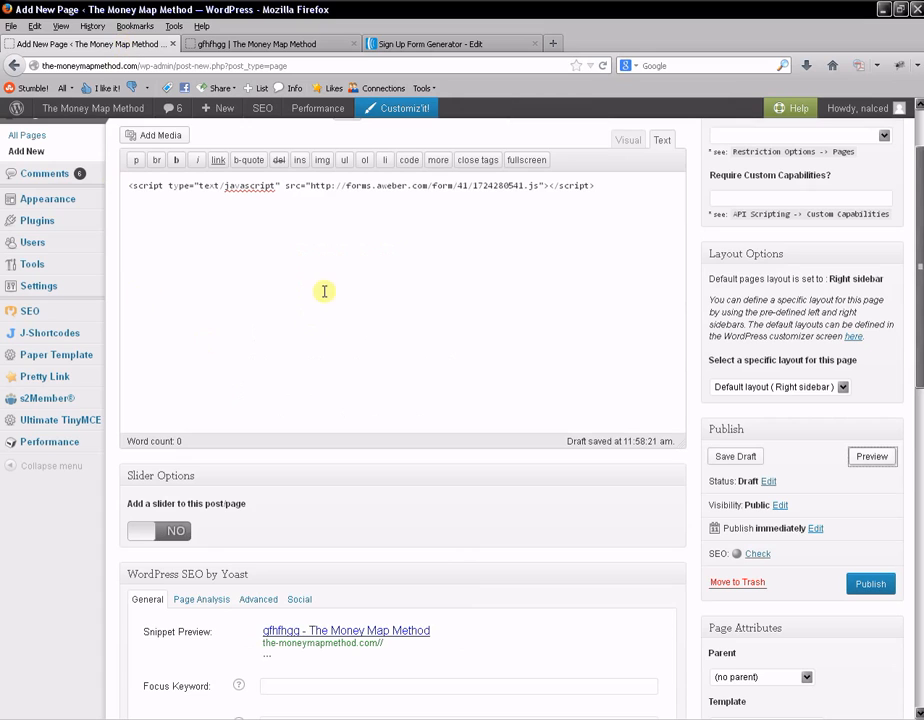
drag(917, 188, 906, 490)
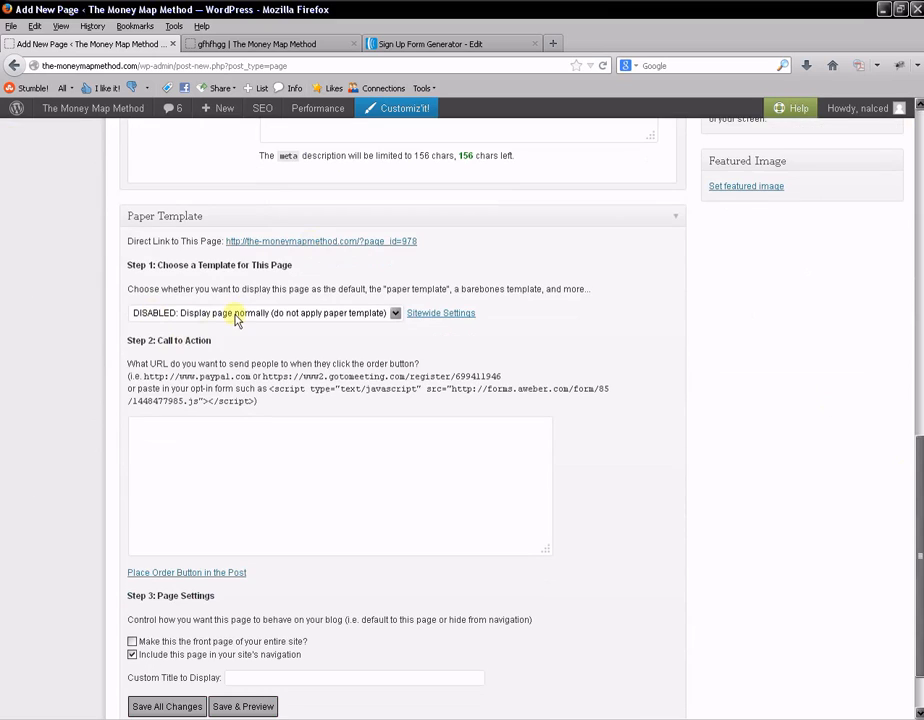
click(396, 313)
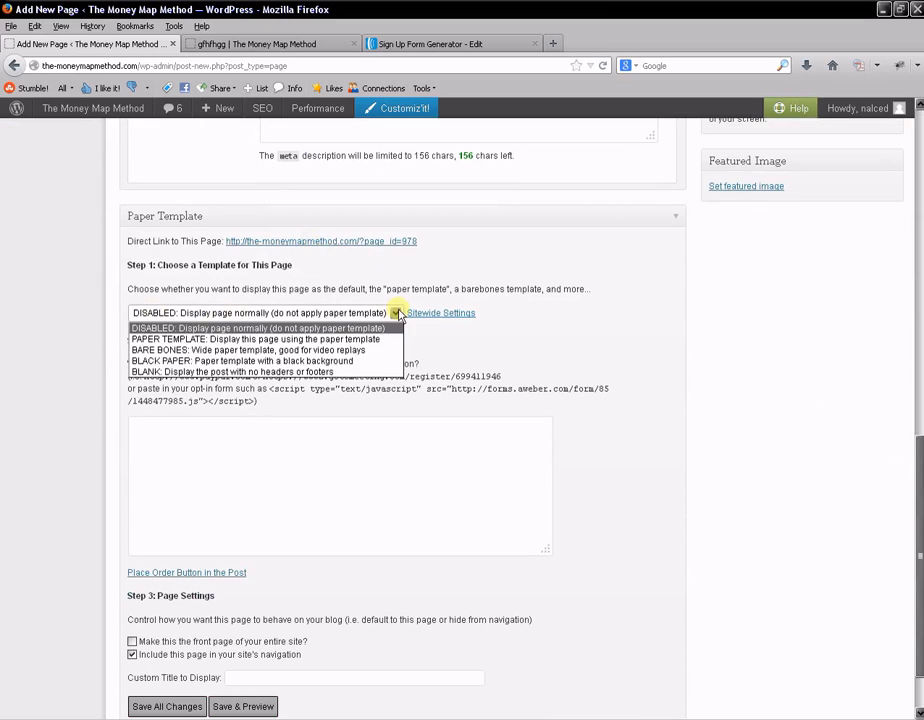
click(204, 362)
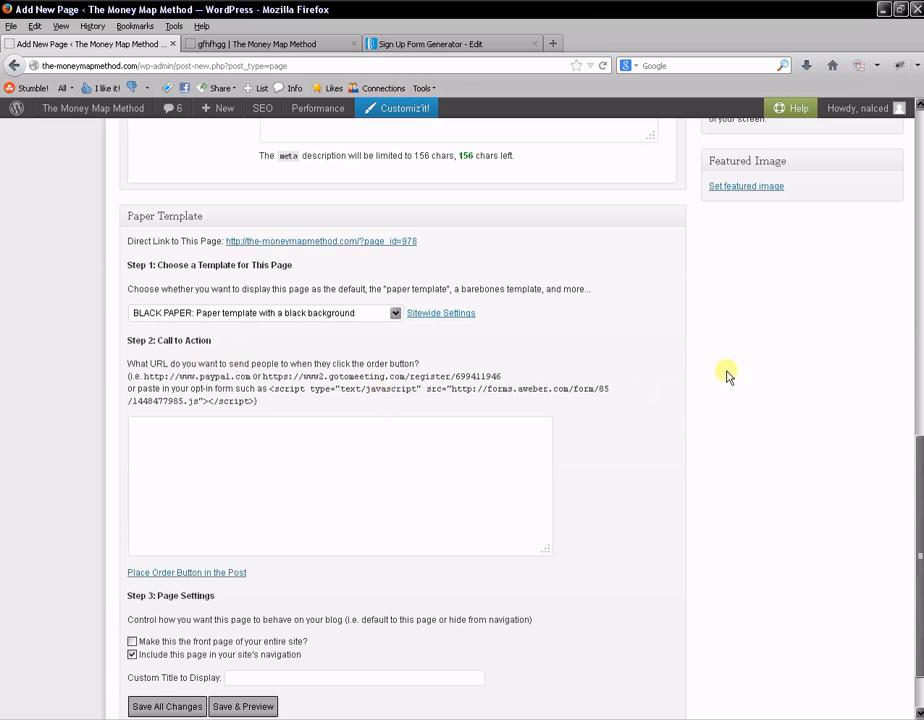
click(168, 707)
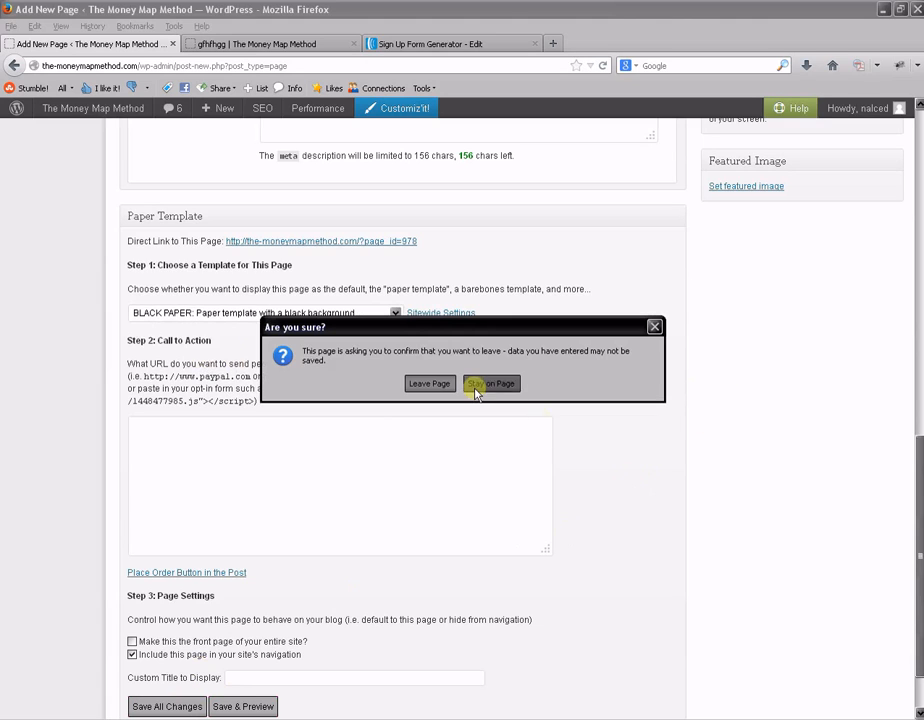
click(427, 384)
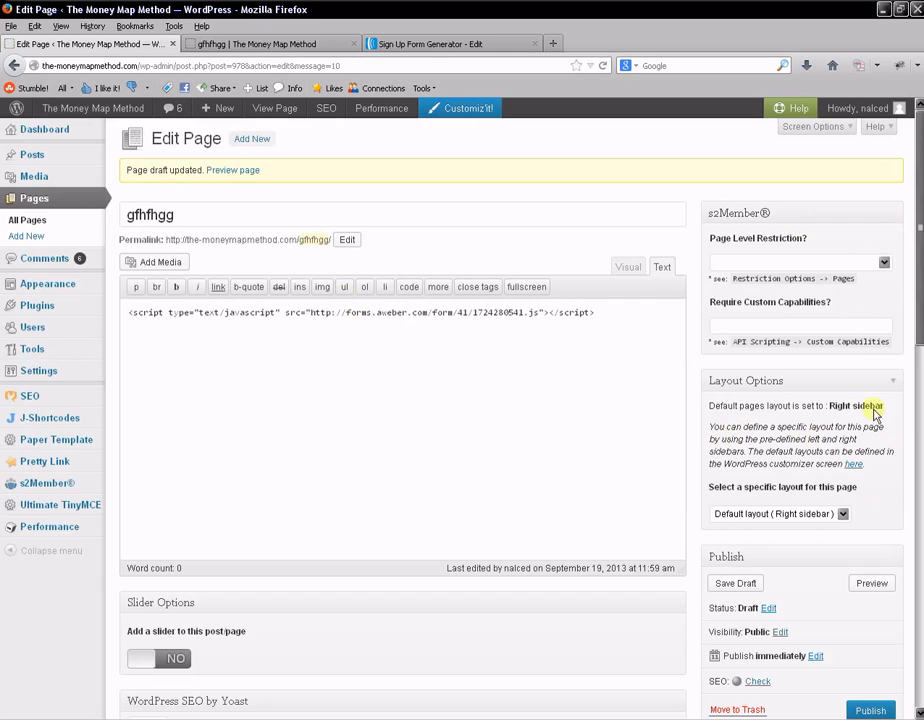
Preview the draft page with its black paper template and close the AWeber form generator page
click(872, 583)
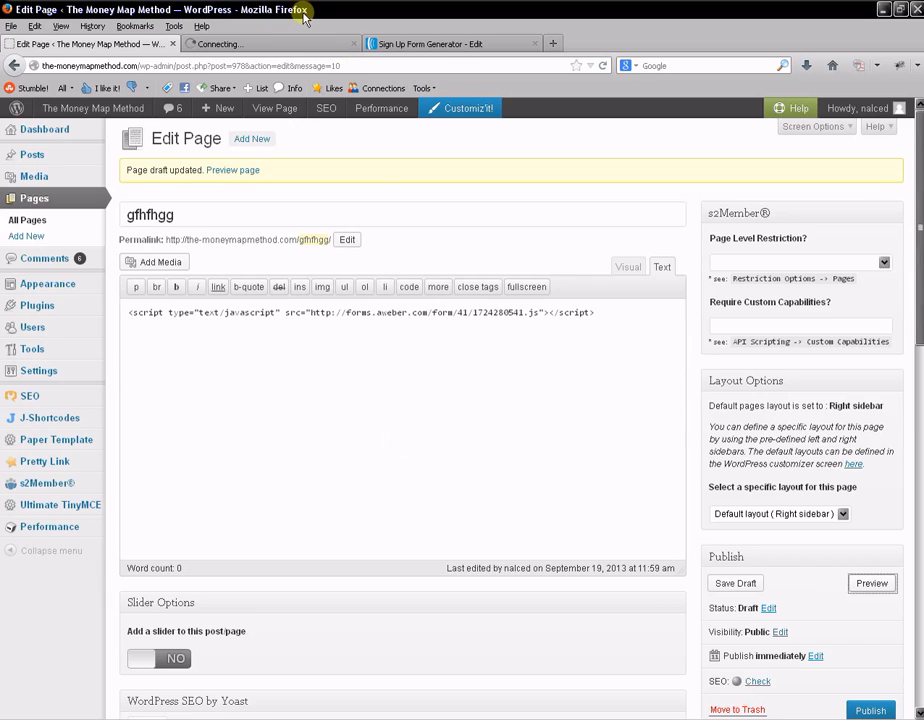
click(285, 46)
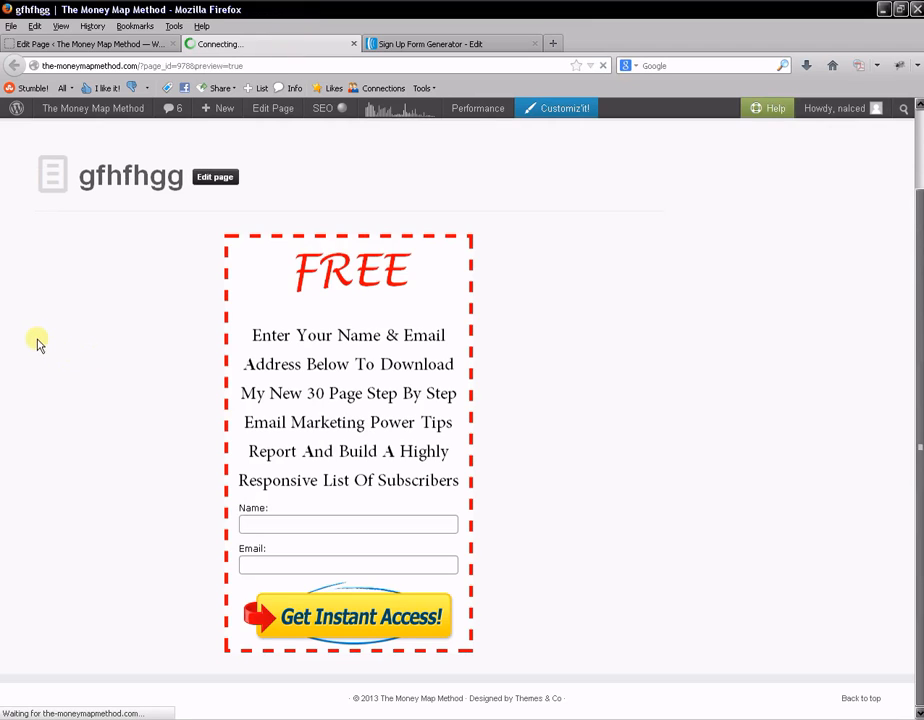
click(491, 46)
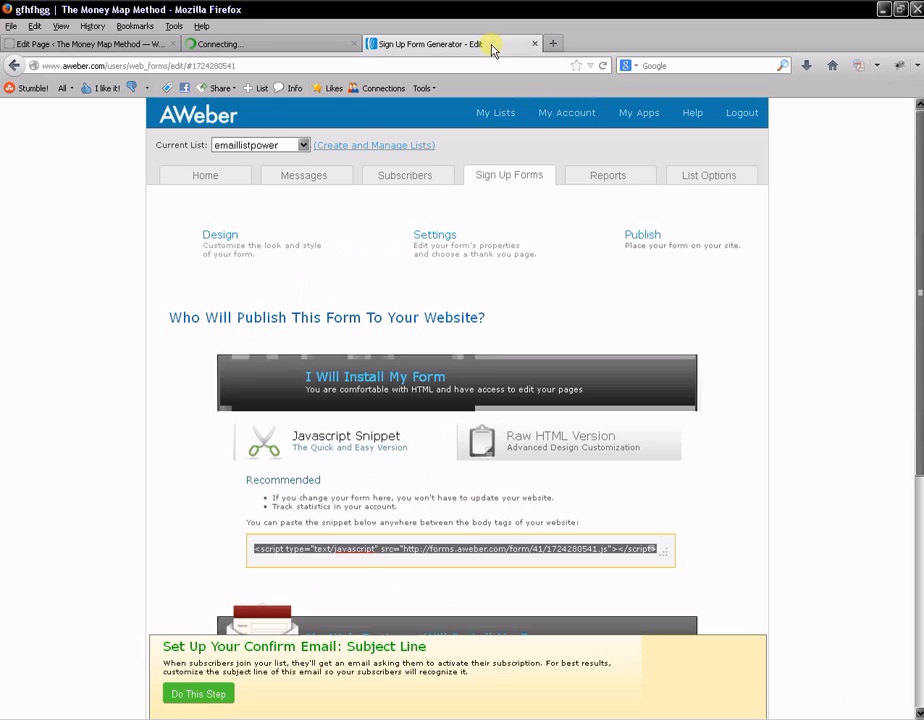
click(535, 45)
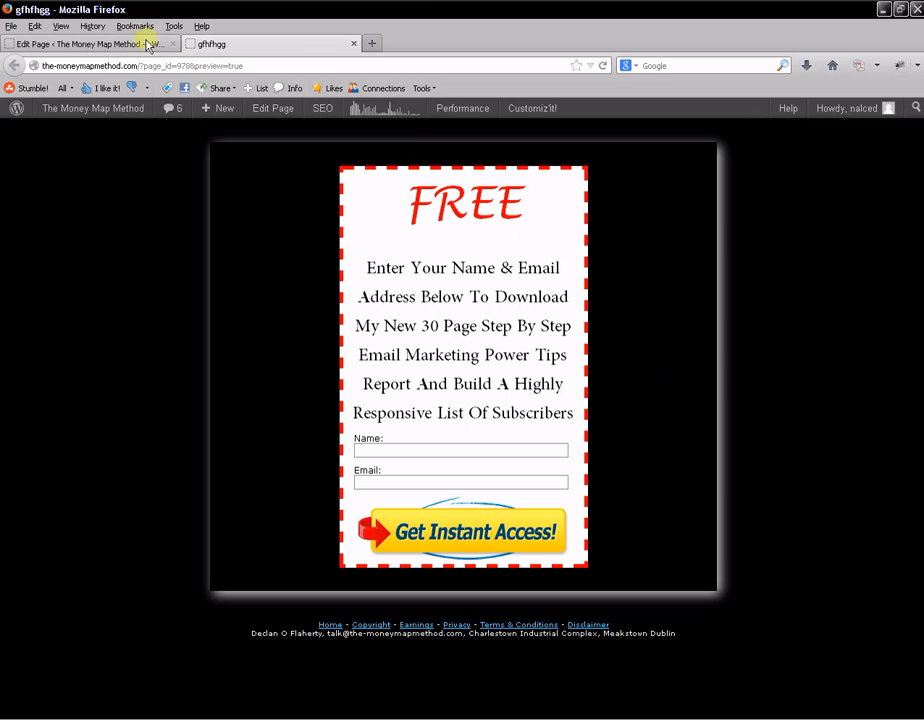
Switch the draft page to the PAPER TEMPLATE display option and preview it with the sign-up form
click(115, 42)
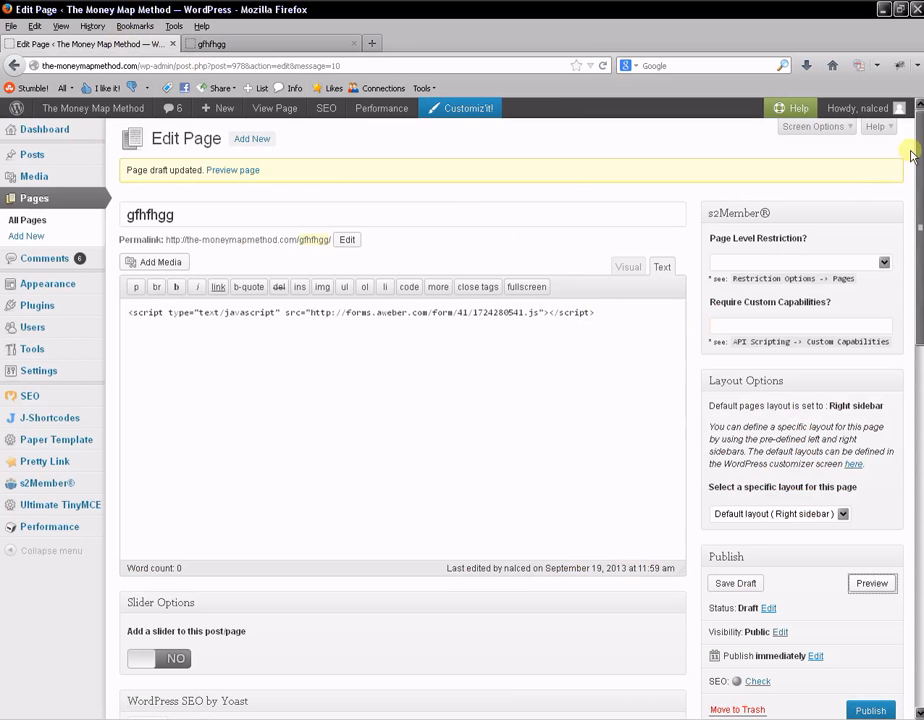
scroll(909, 150, down, 1)
drag(918, 195, 921, 460)
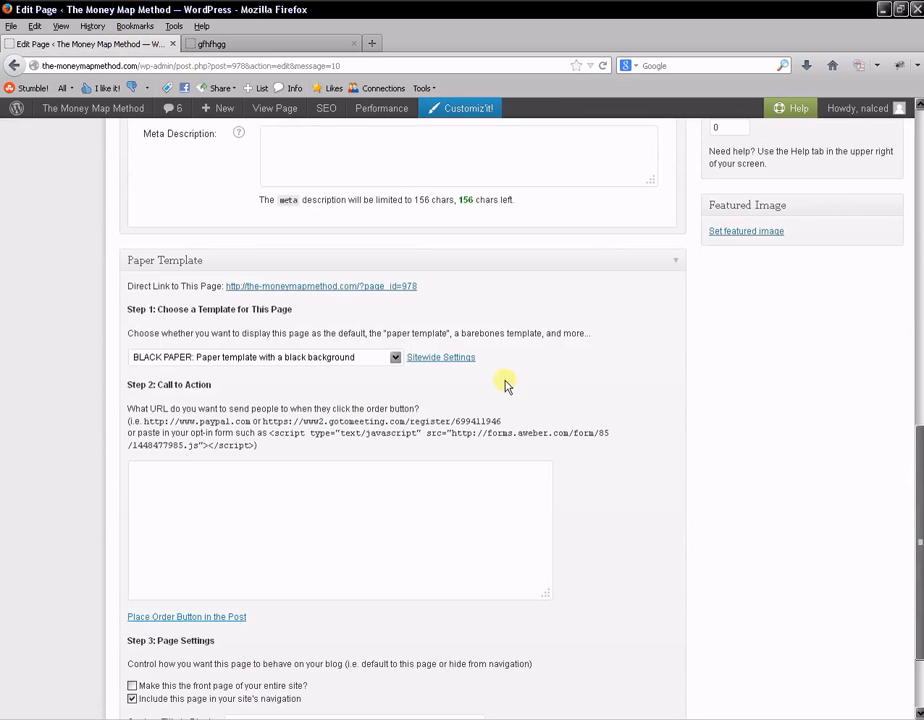
click(394, 357)
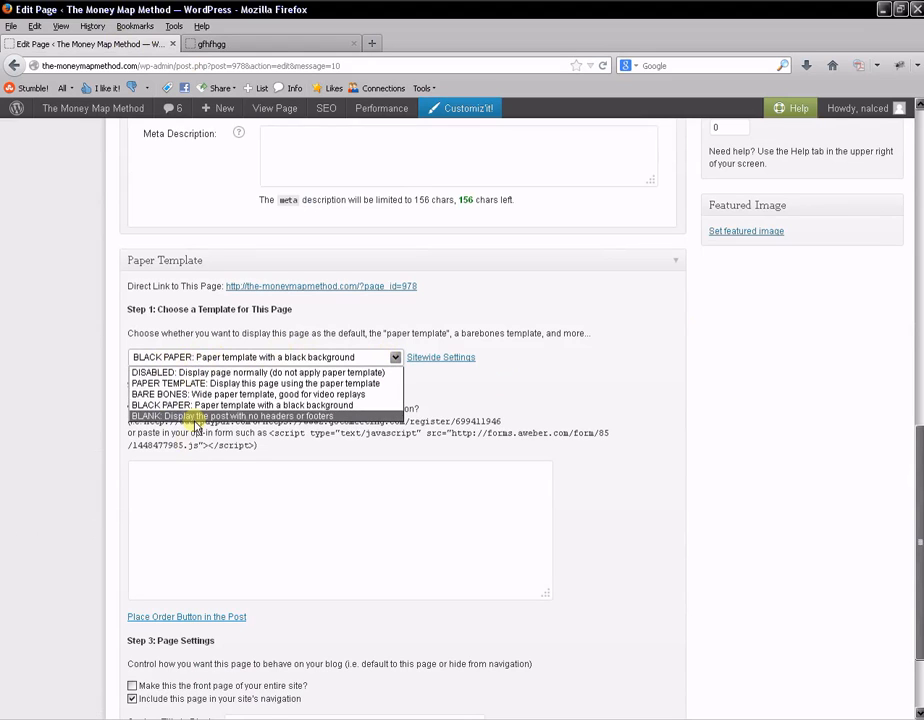
click(208, 383)
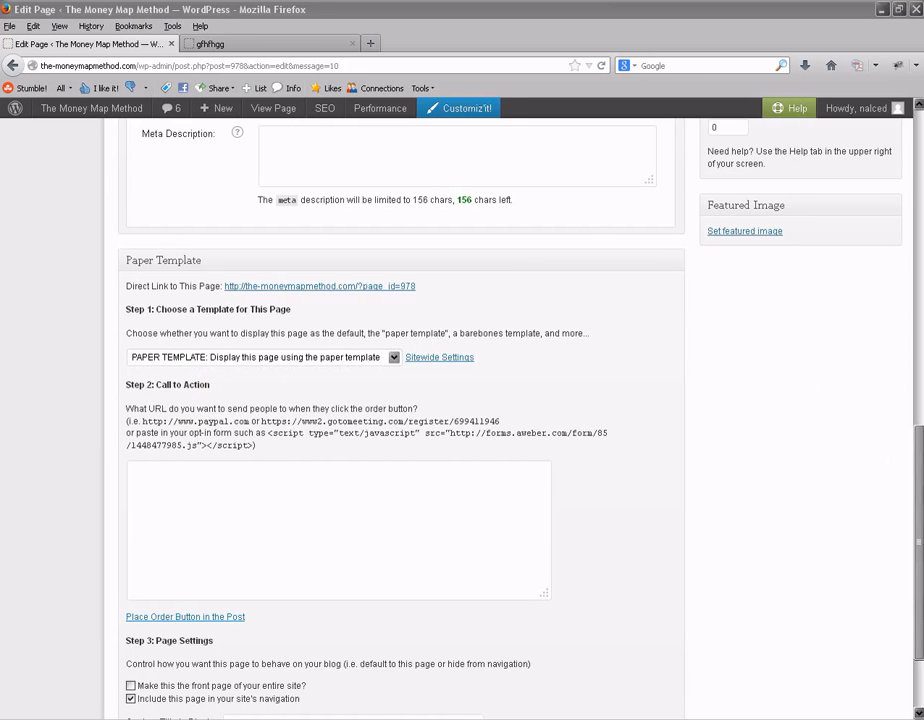
drag(919, 440, 916, 272)
click(872, 224)
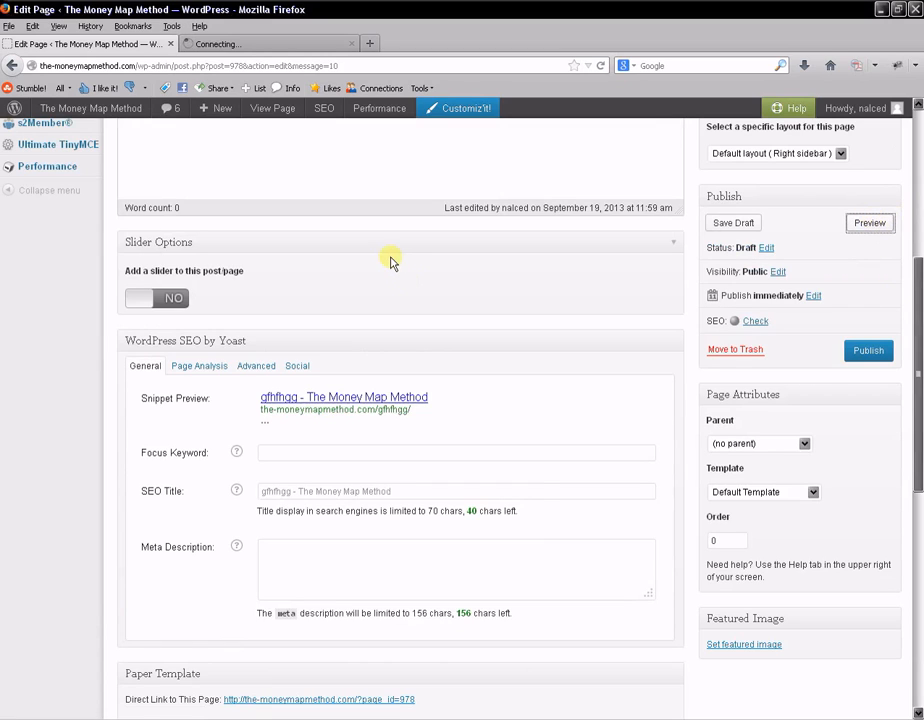
click(233, 45)
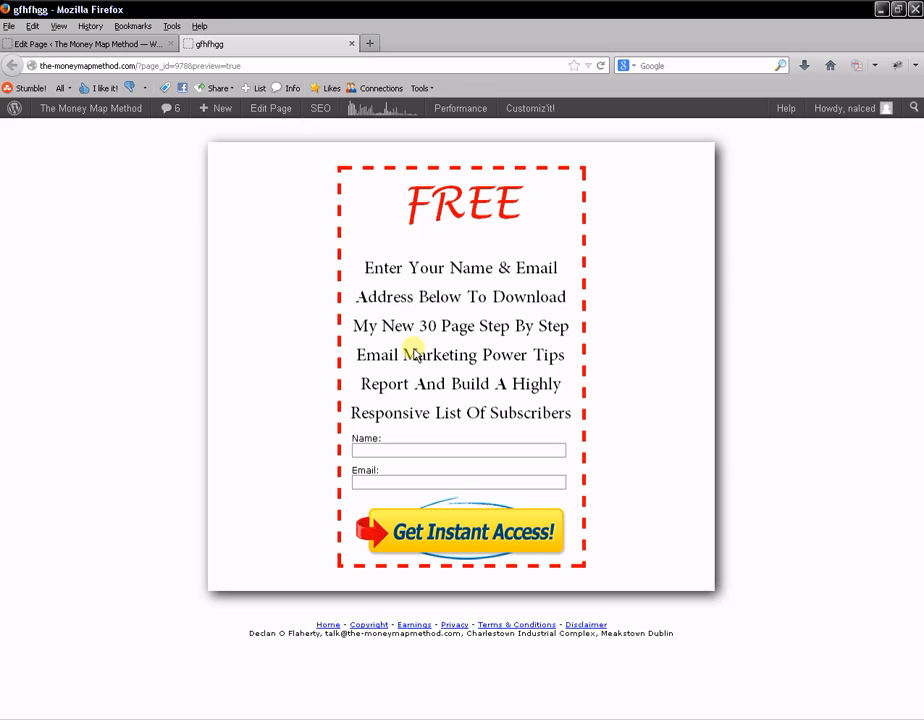
Search Google for dafont, open the dafont.com site and look through its font categories and recently added fonts
click(829, 72)
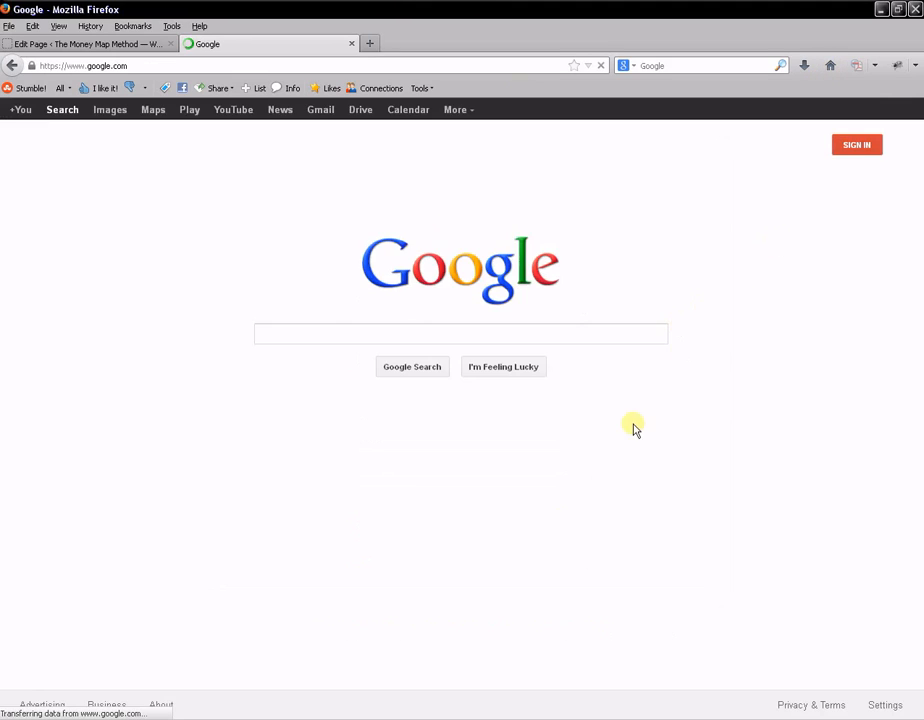
text(dafo)
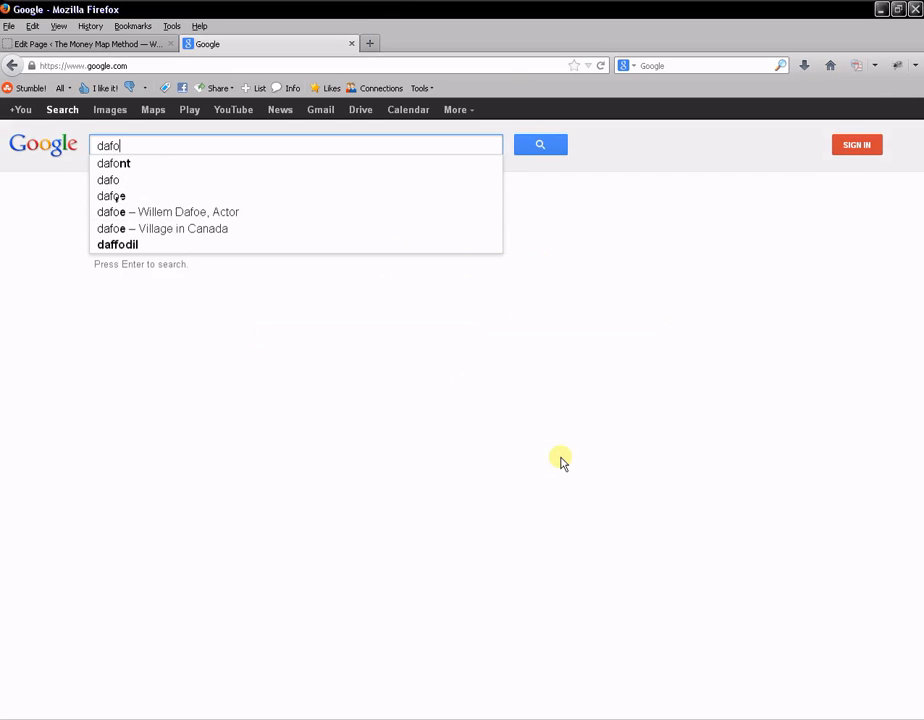
text(nt)
key(Return)
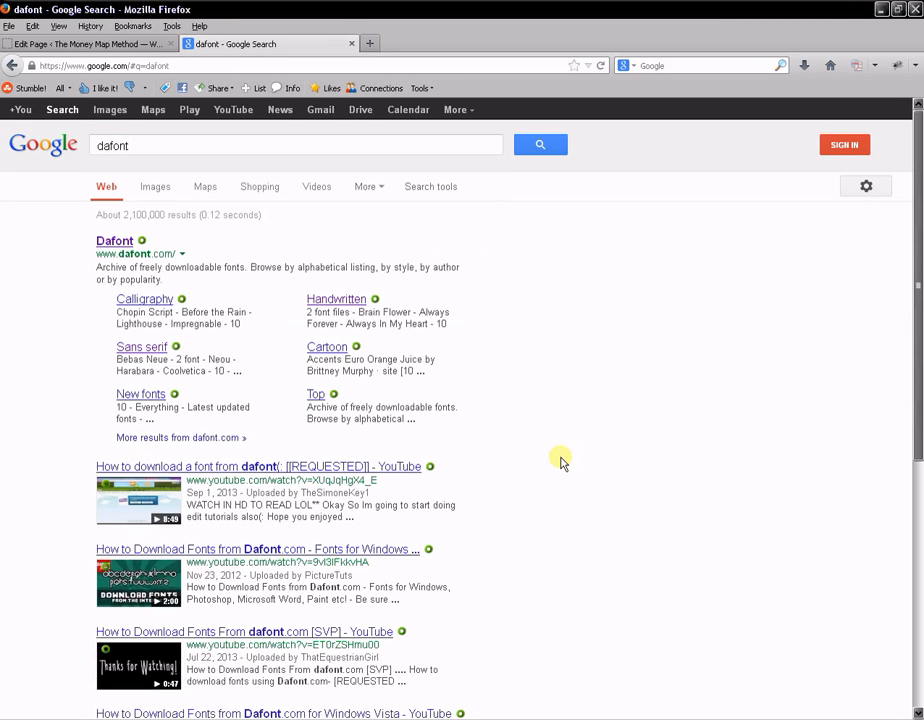
click(112, 242)
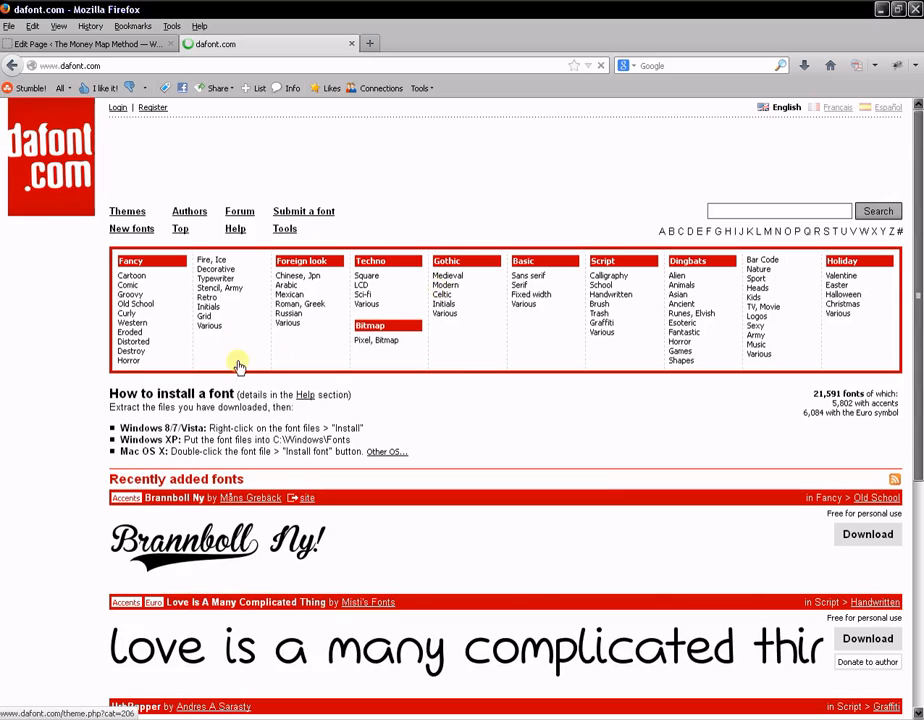
scroll(915, 278, down, 3)
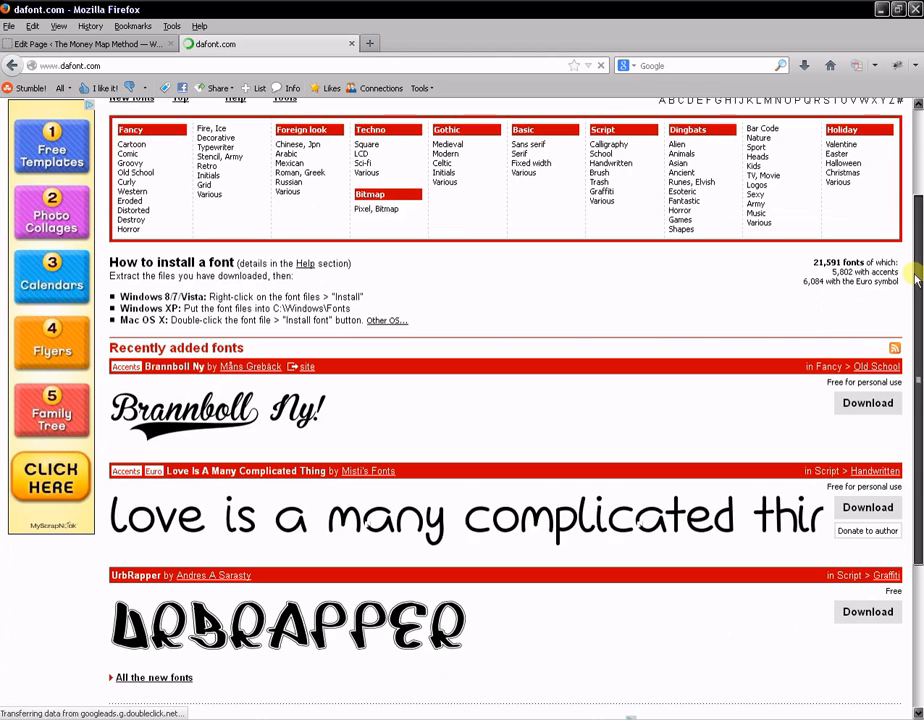
drag(915, 279, 912, 249)
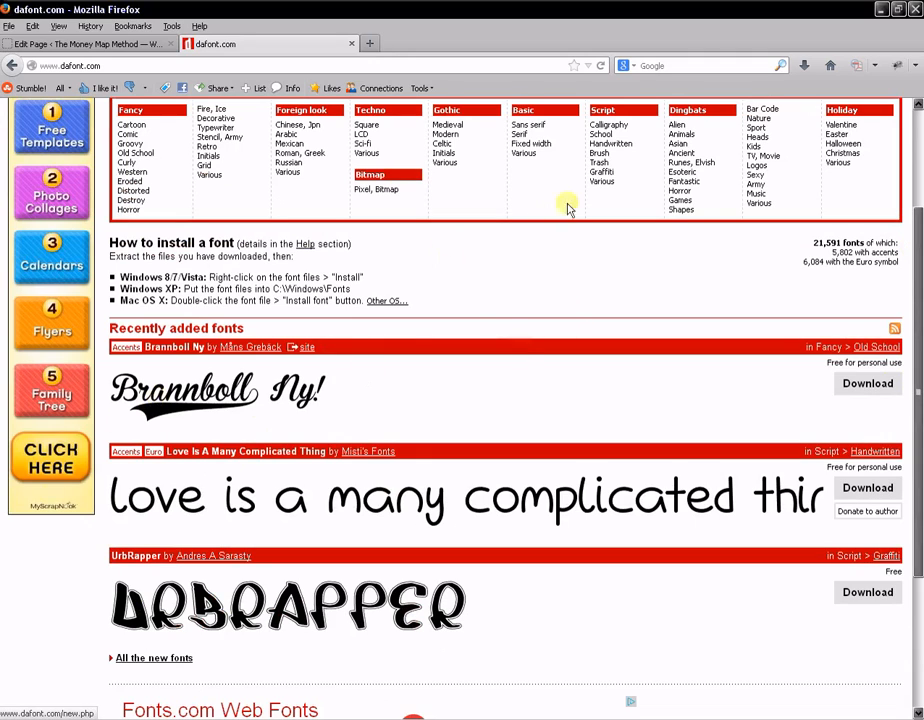
Open the bookmarked email squeeze page, review its sales copy, continue to the page 2 opt-in form and close the dafont site
click(118, 44)
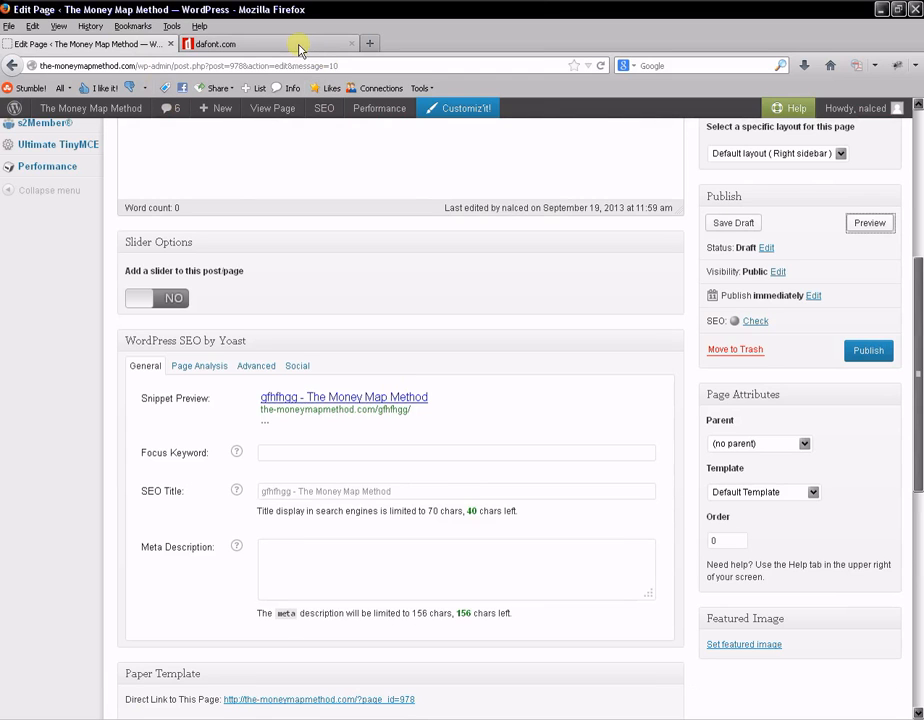
click(134, 27)
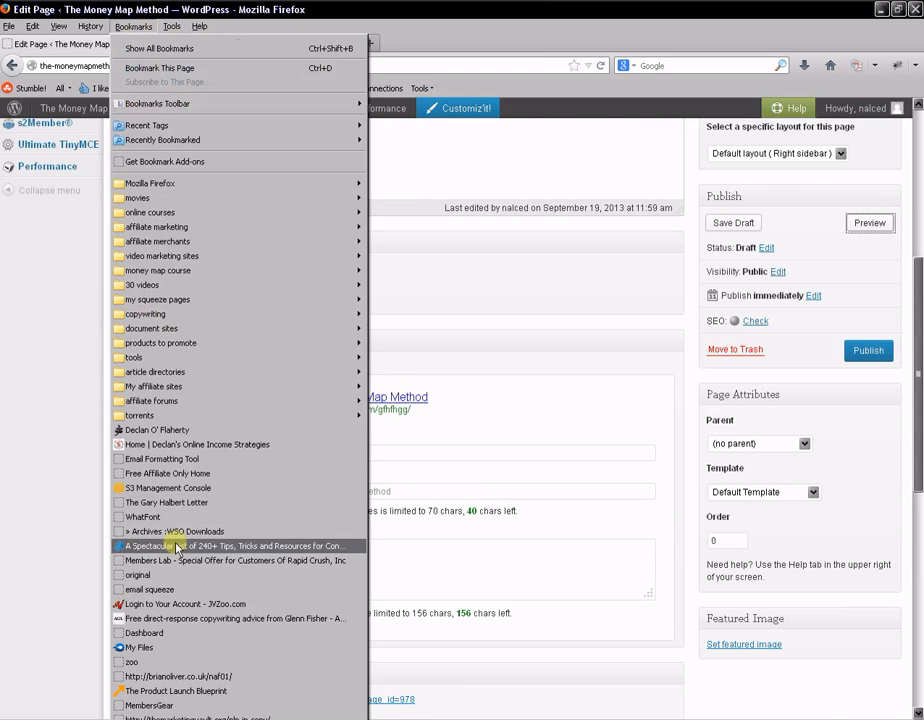
click(160, 589)
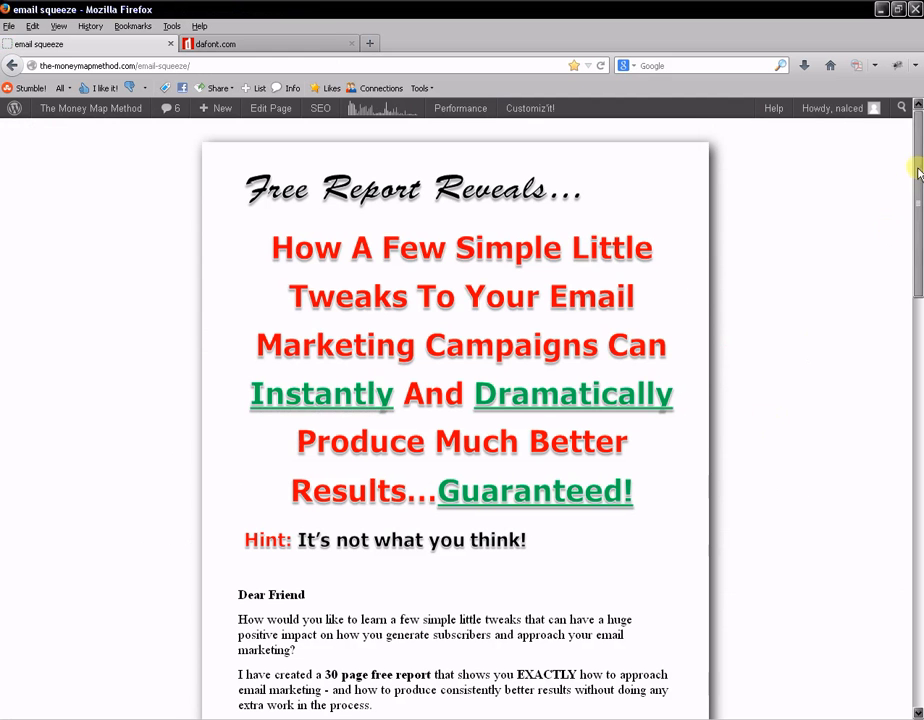
scroll(914, 171, down, 6)
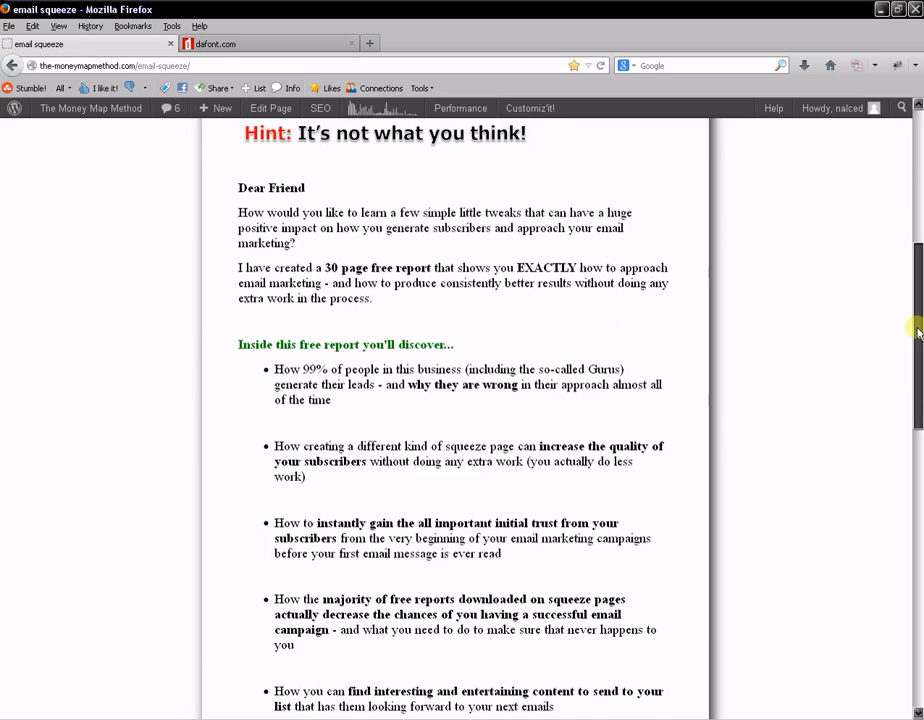
drag(918, 332, 918, 626)
click(398, 612)
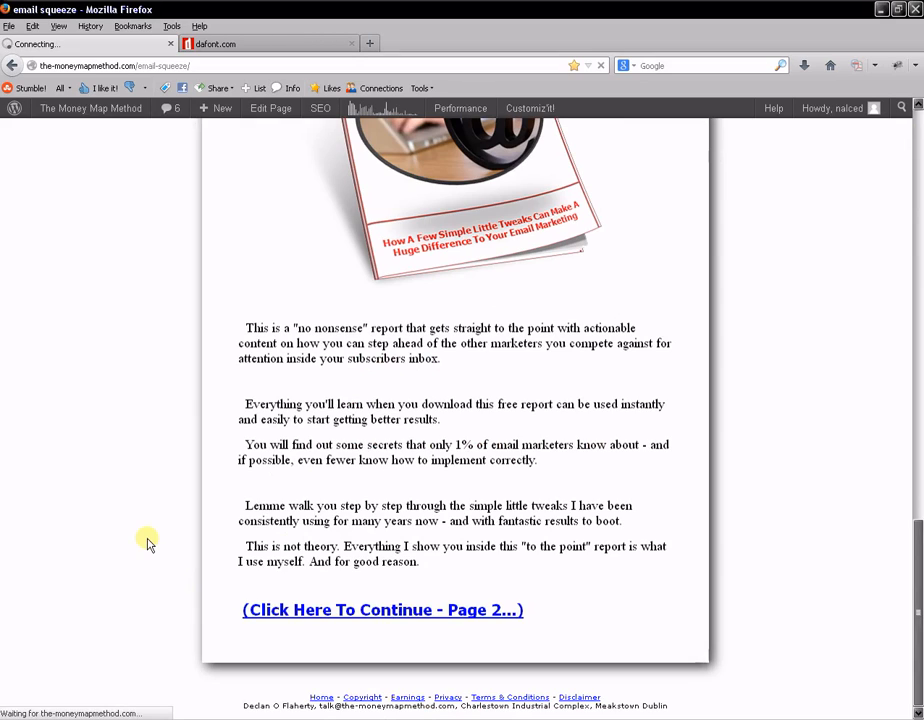
click(351, 43)
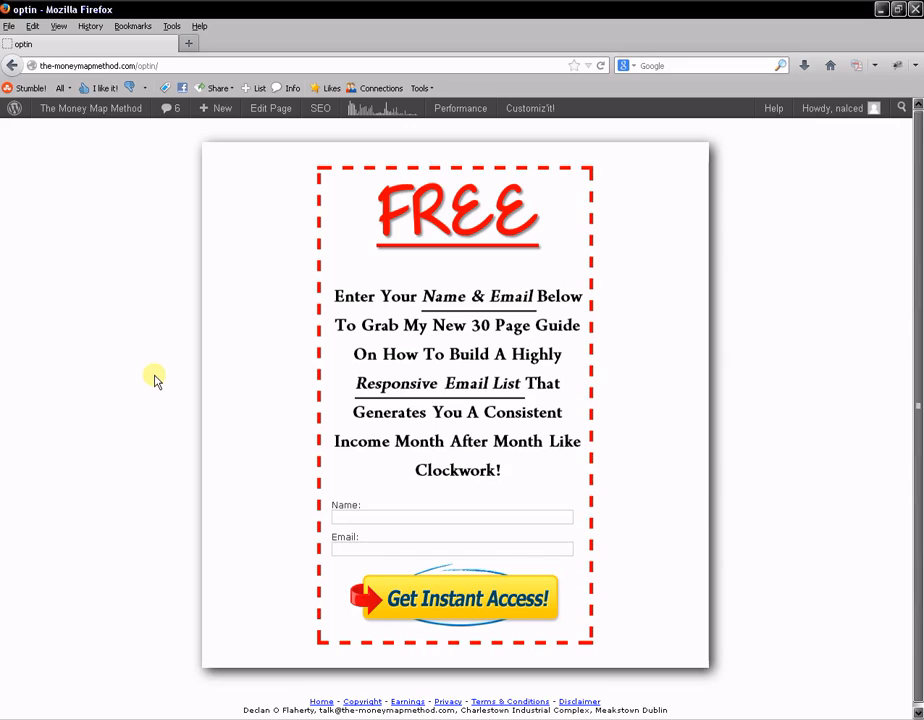
click(820, 718)
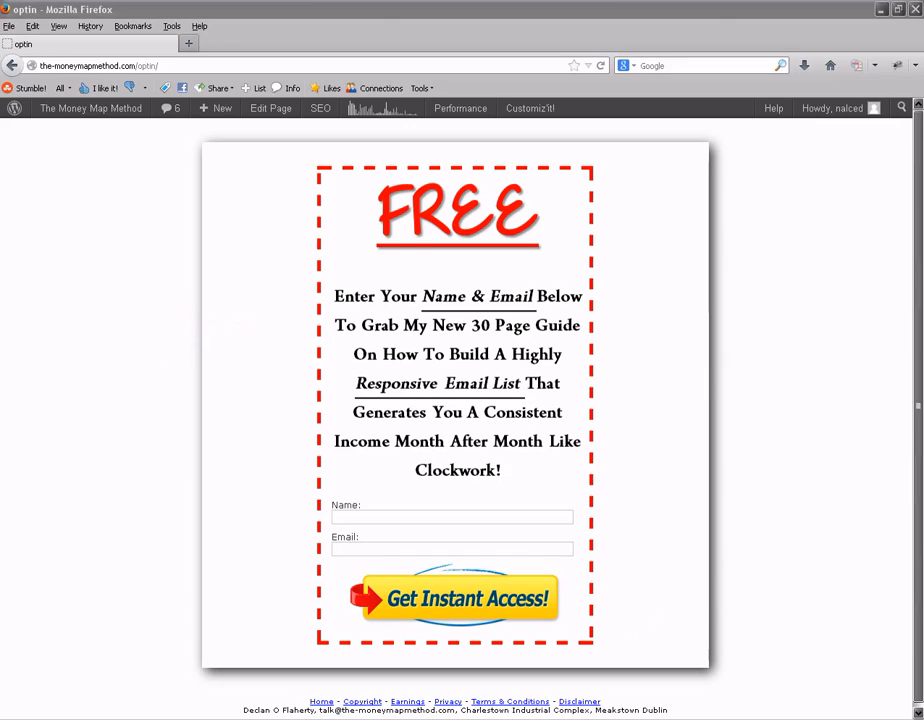